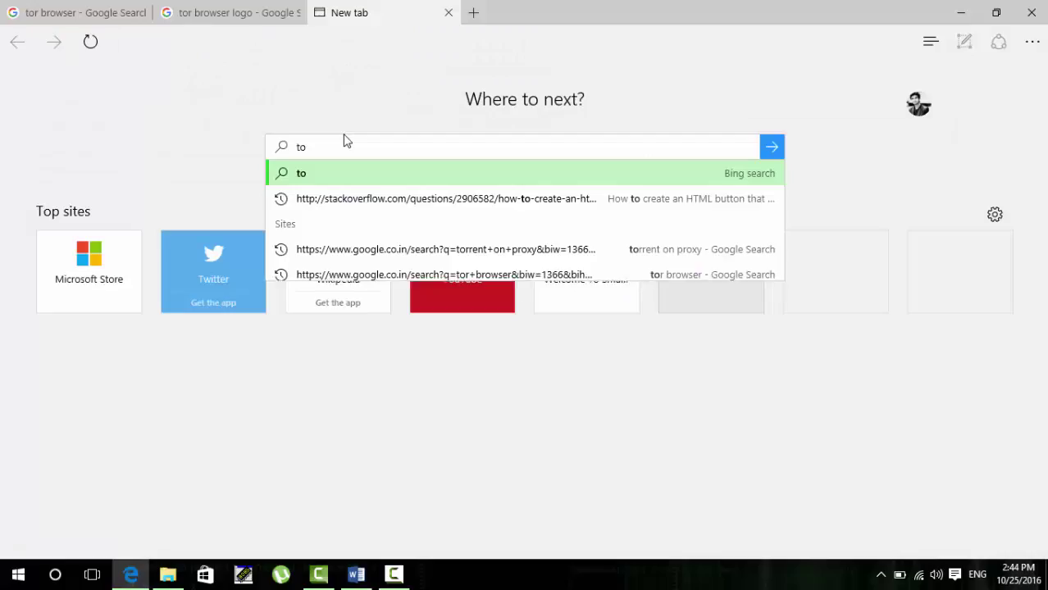
Step: Search Bing for 'torbrowser' and open the 'Tor - Official Site' result
type("rb")
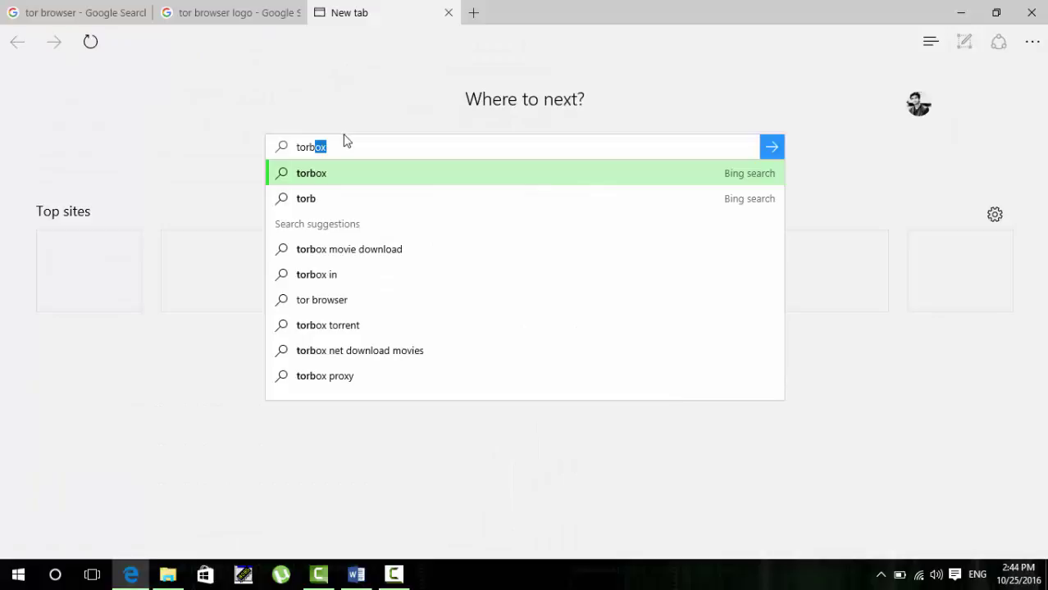
type("r")
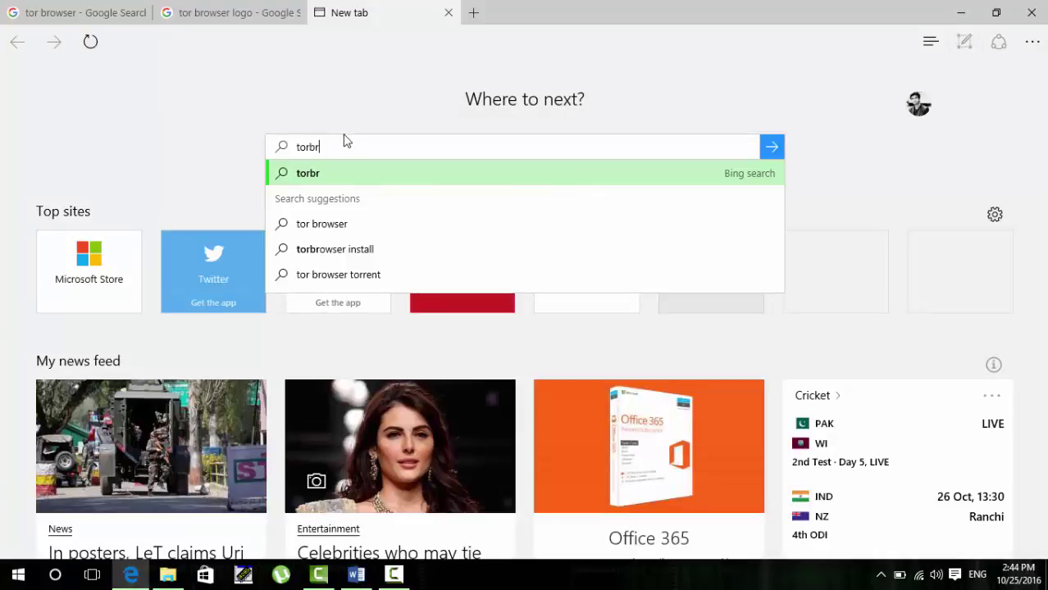
type("owser")
key("Return")
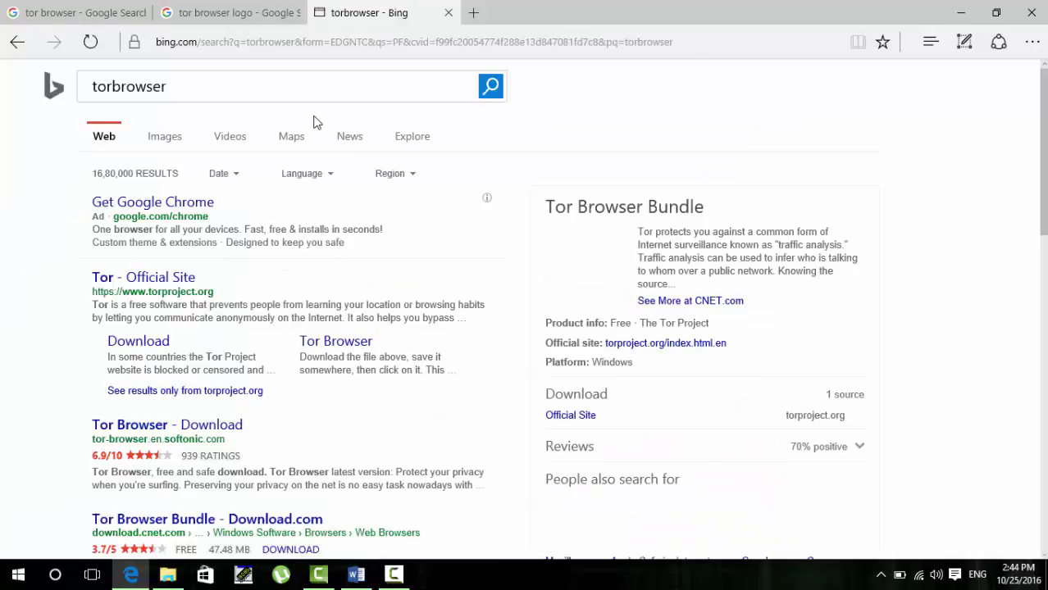
left_click(158, 279)
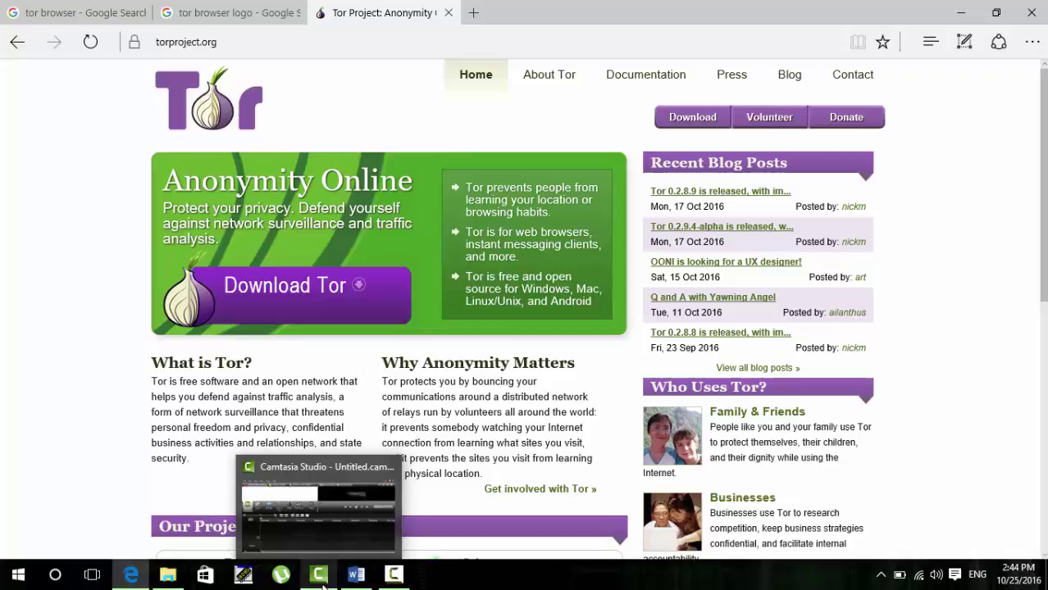
Step: Run the torbrowser-install-5.0.3_en-US installer in English and install to the default location
left_click(167, 575)
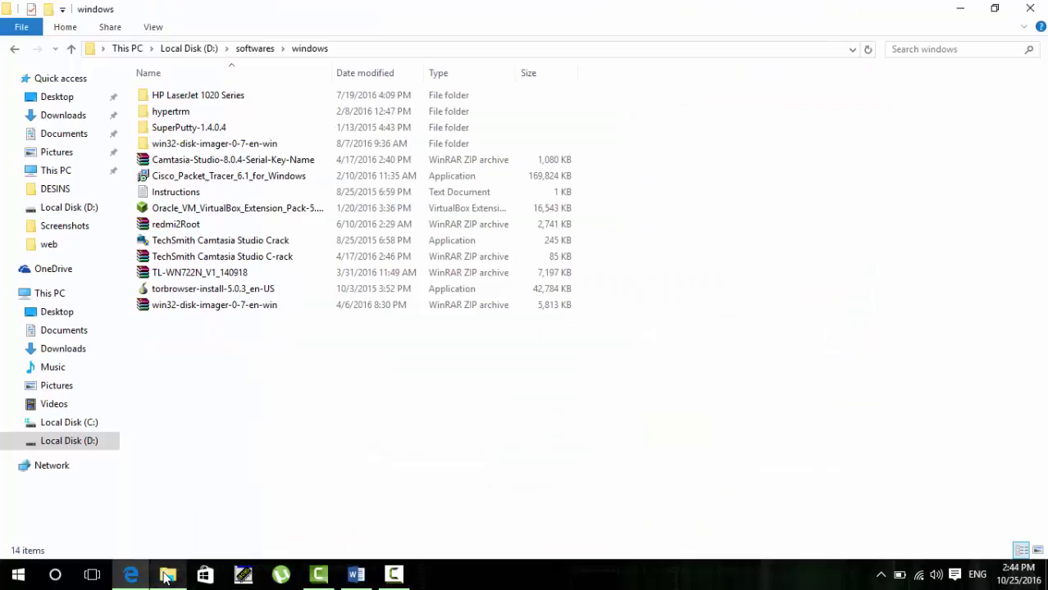
left_click(207, 292)
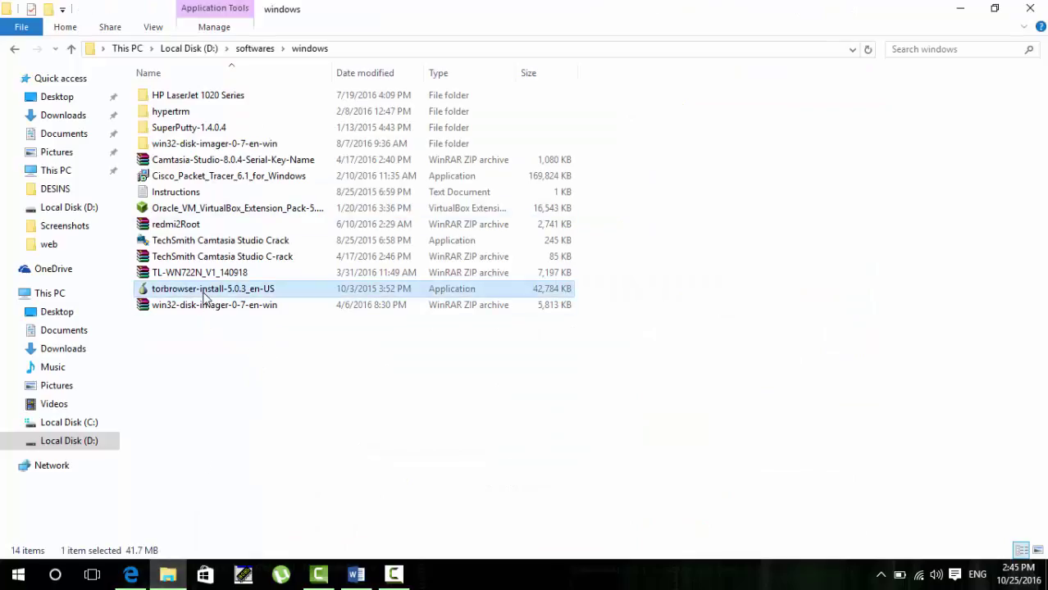
double_click(255, 292)
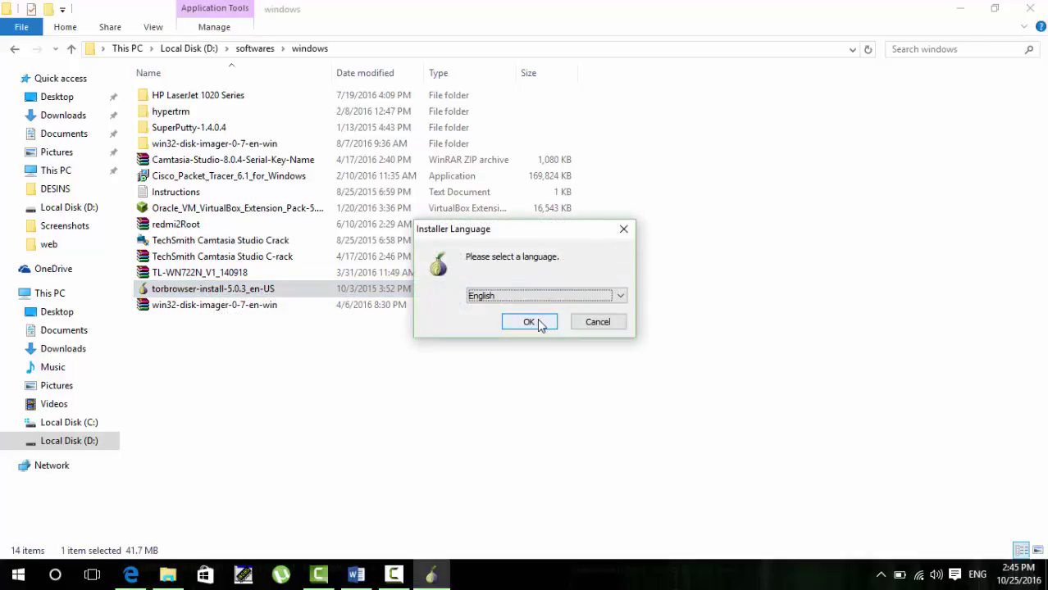
left_click(537, 321)
left_click(607, 410)
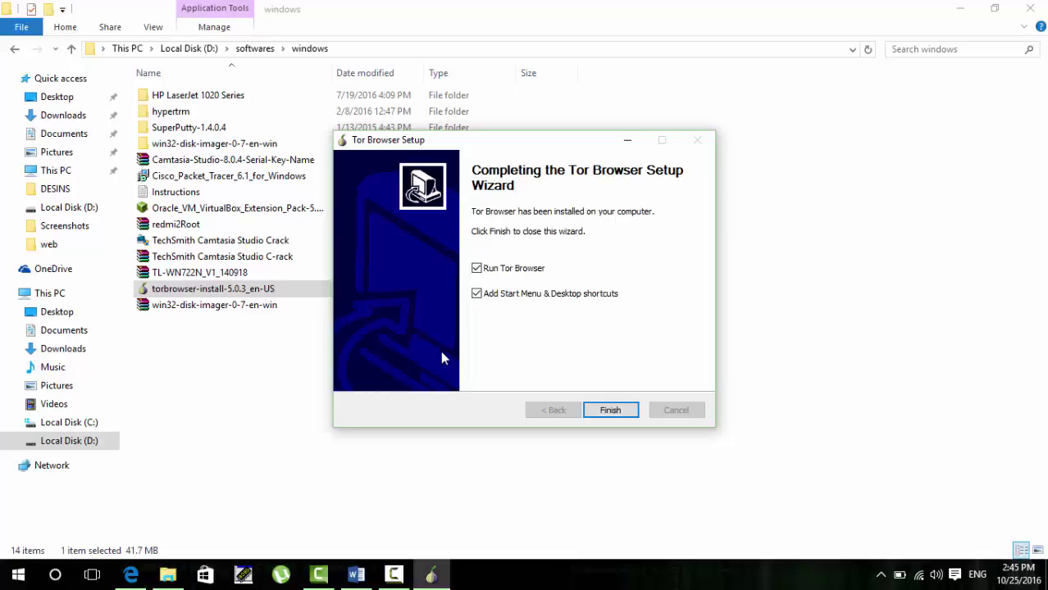
Step: Launch Tor Browser, choose Configure, answer No to ISP blocking and Yes to needing a local proxy
left_click(609, 412)
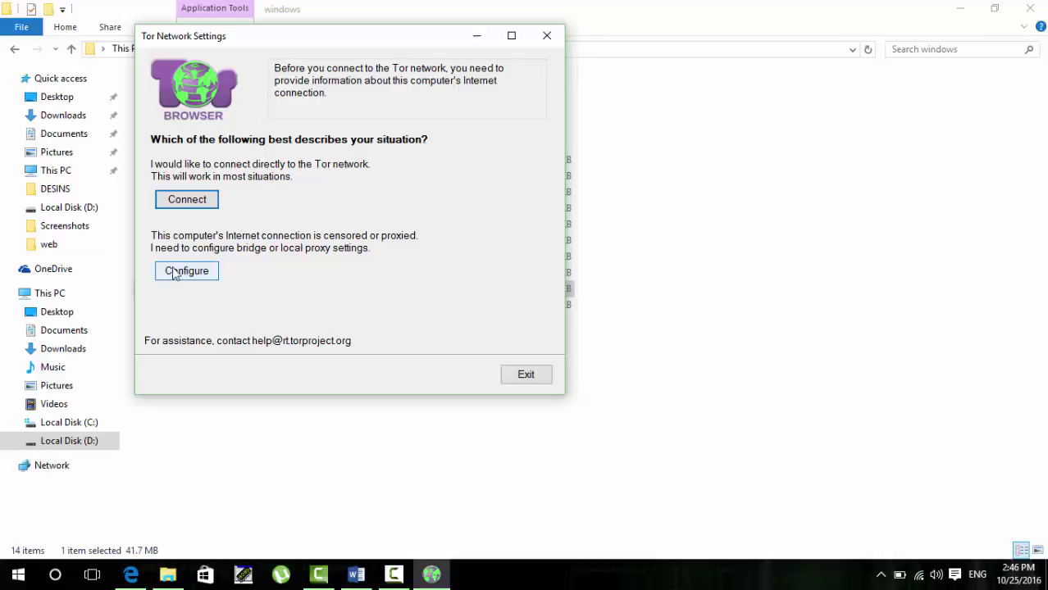
left_click(175, 203)
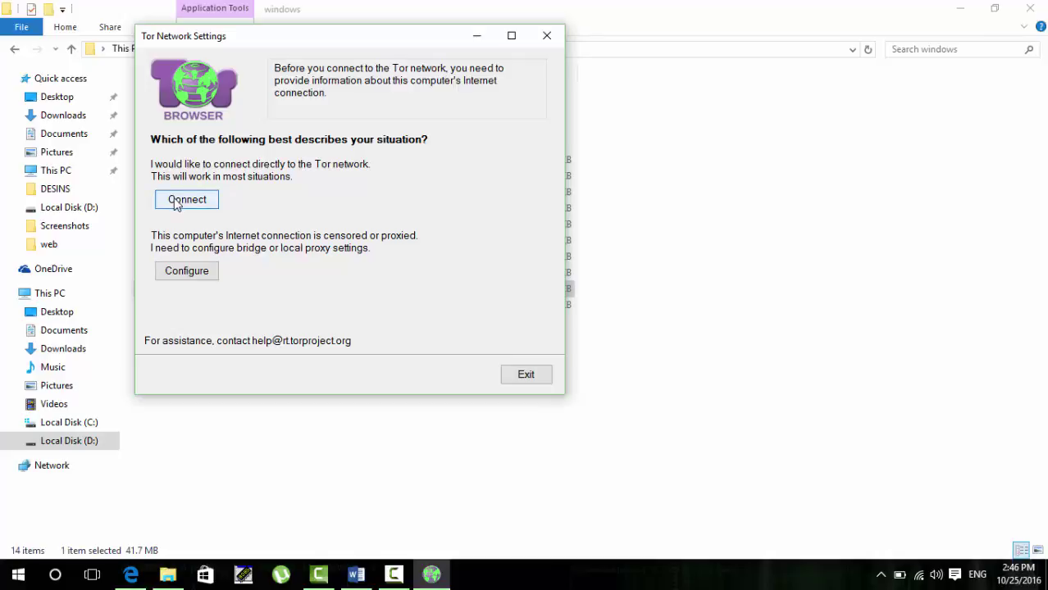
left_click(176, 272)
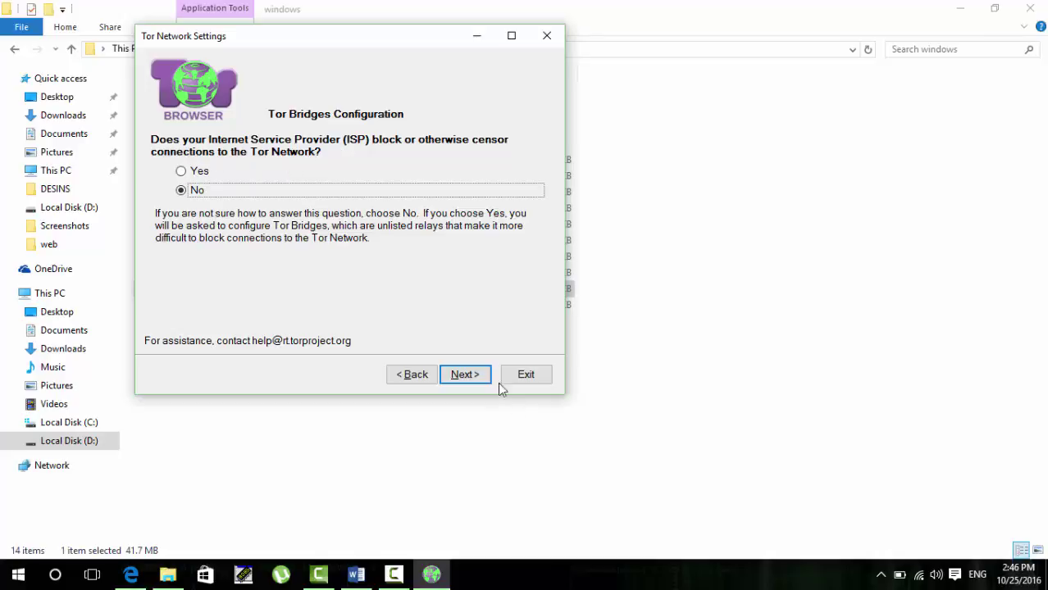
left_click(468, 375)
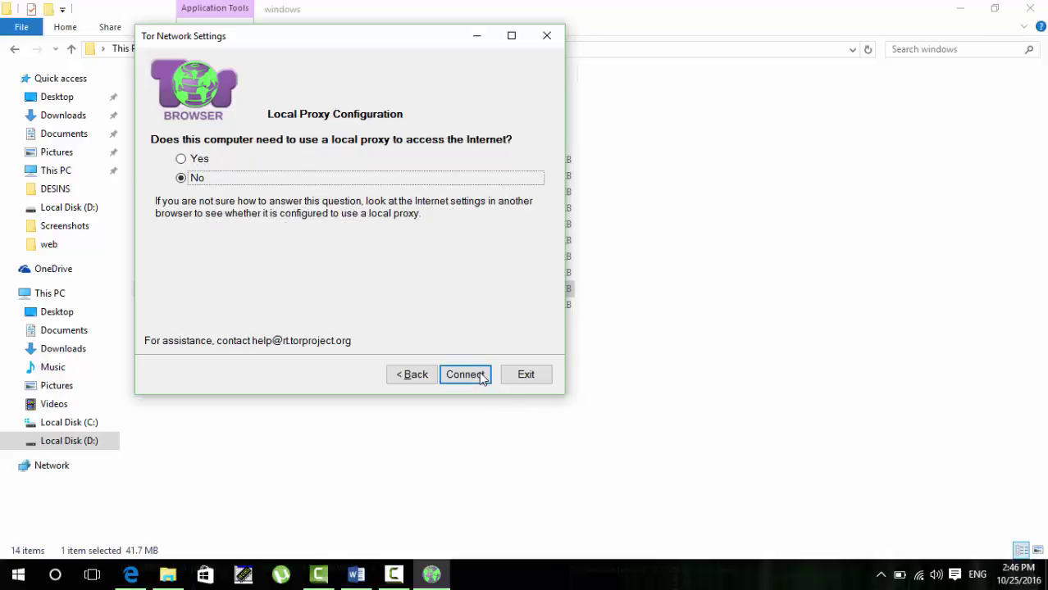
left_click(182, 161)
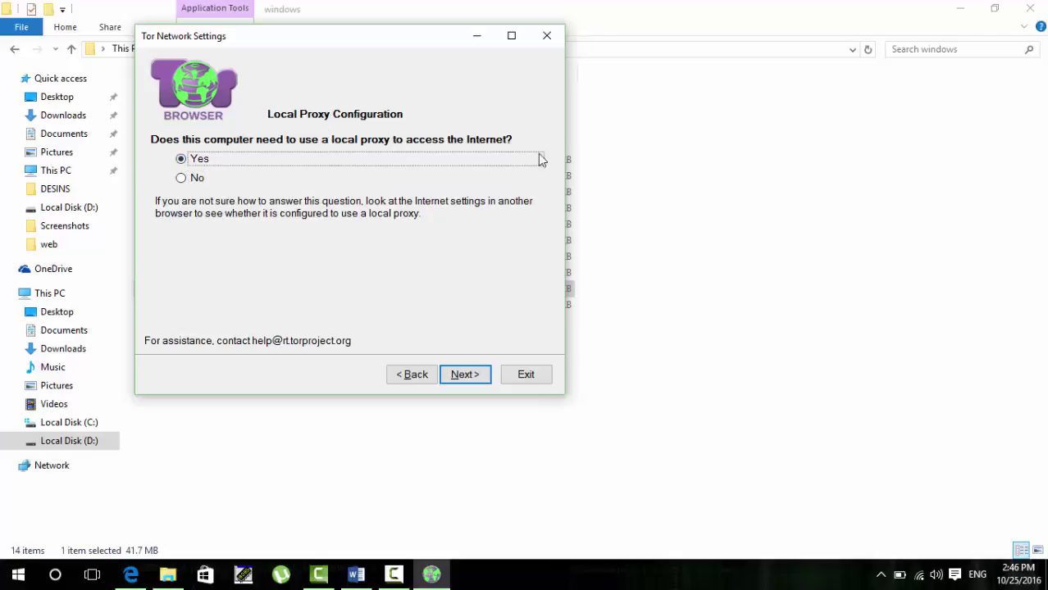
Step: Choose HTTP / HTTPS as the local proxy type and enter the proxy address
left_click(464, 375)
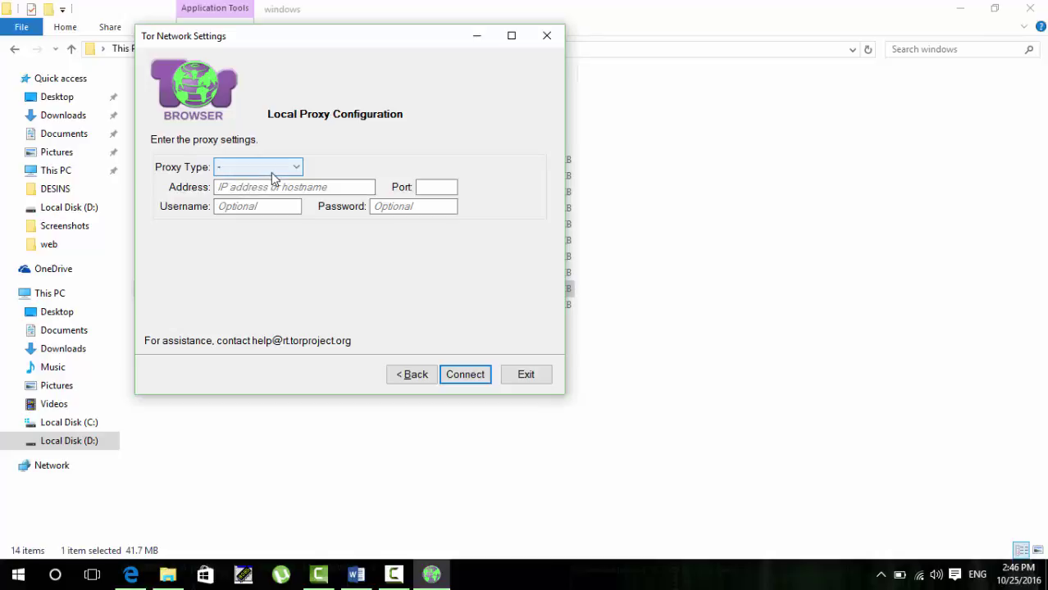
left_click(273, 174)
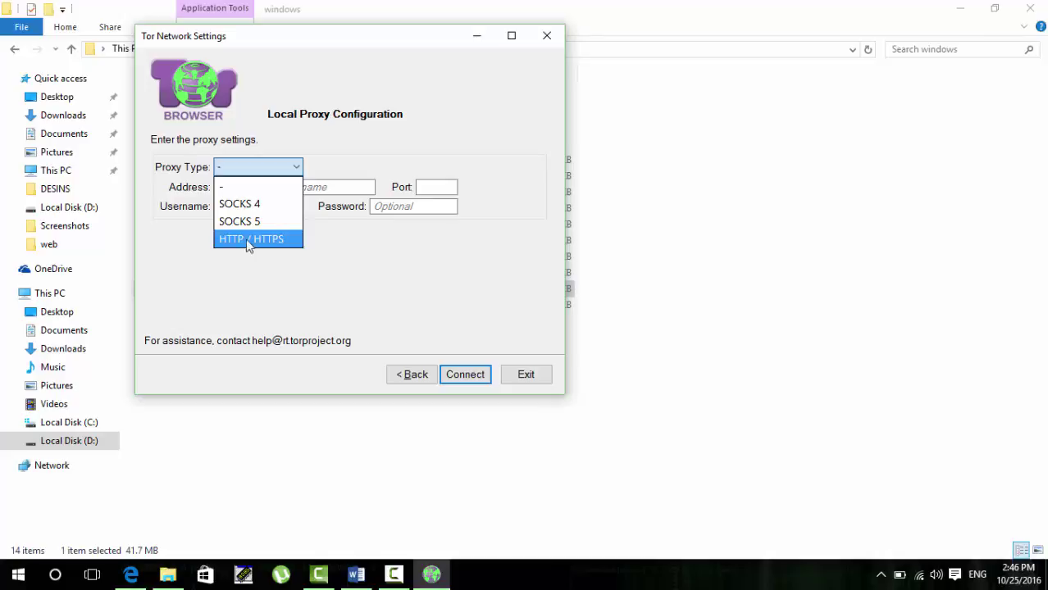
left_click(246, 239)
left_click(238, 188)
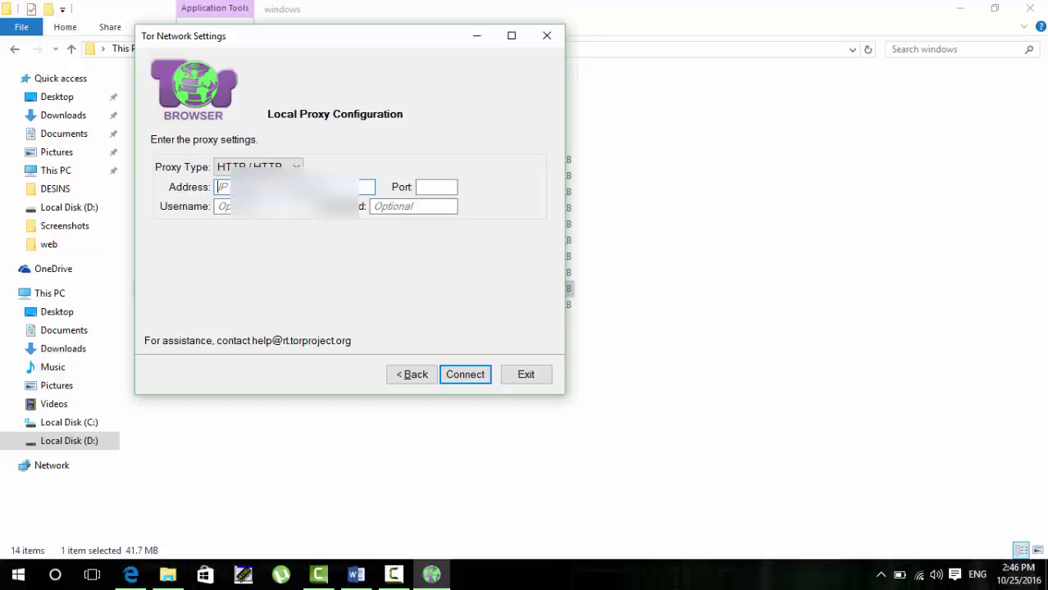
type("p")
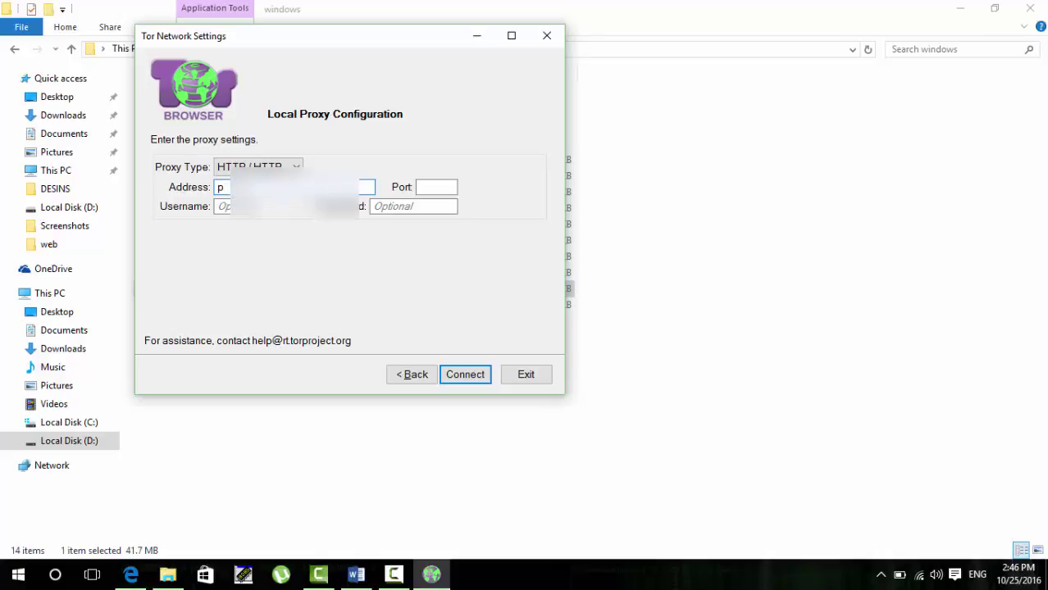
type("ro")
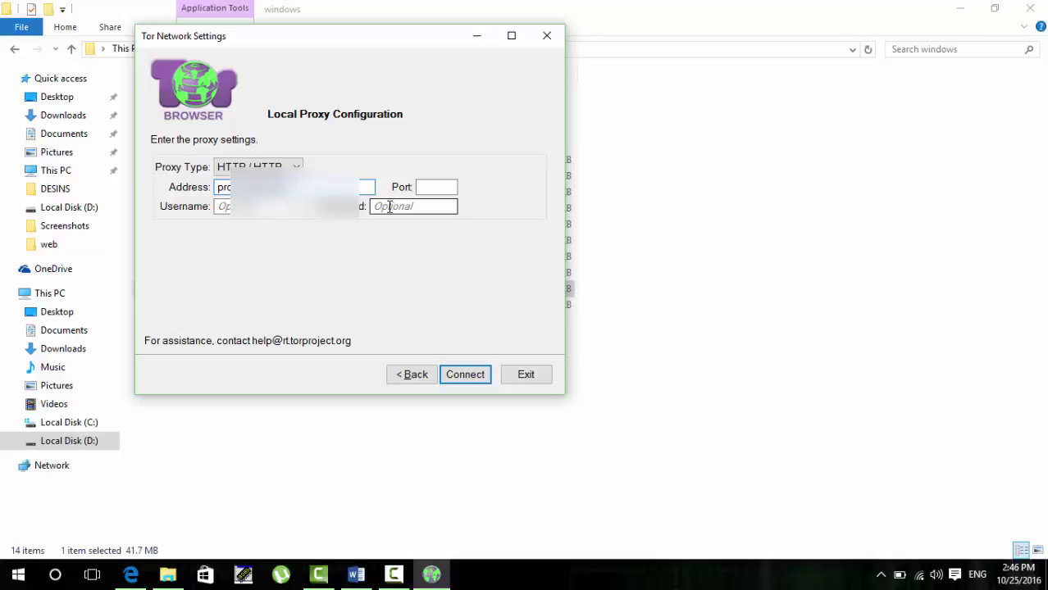
Step: Enter port 8080, the proxy username and password, and connect to the Tor network
left_click(441, 188)
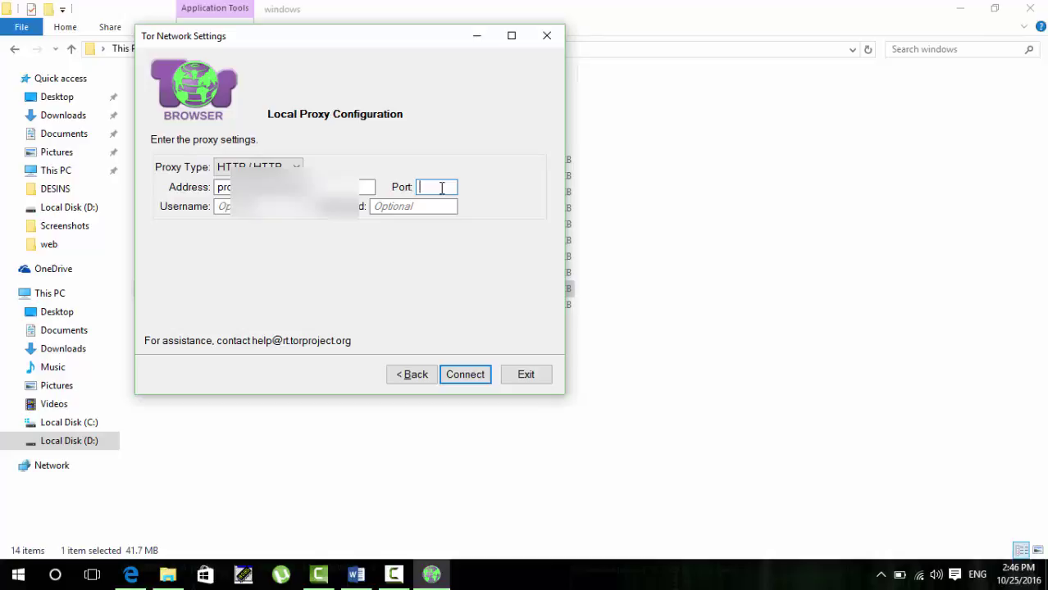
type("8080")
left_click(219, 206)
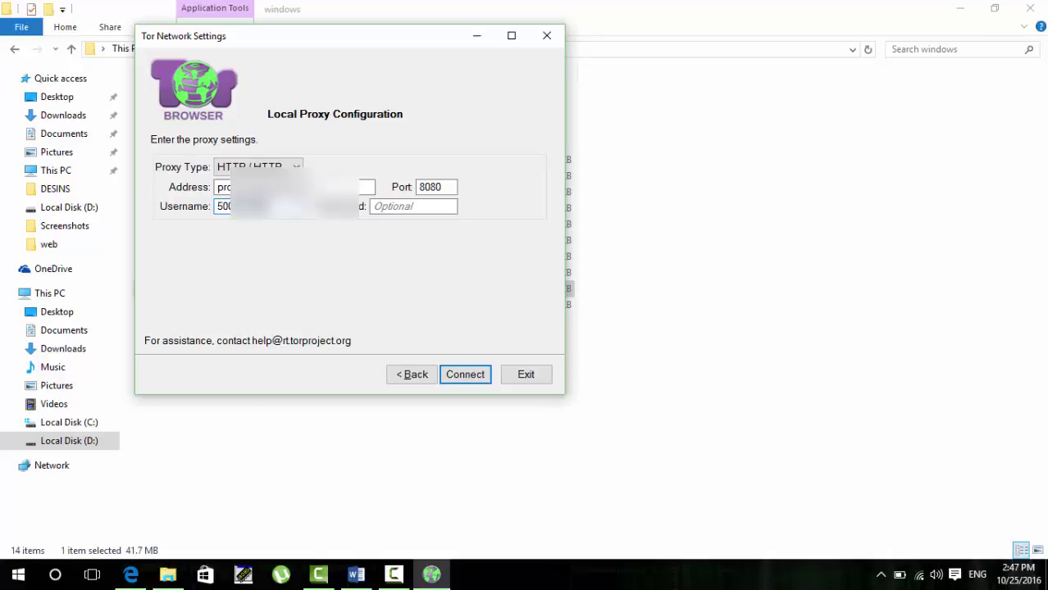
left_click(389, 207)
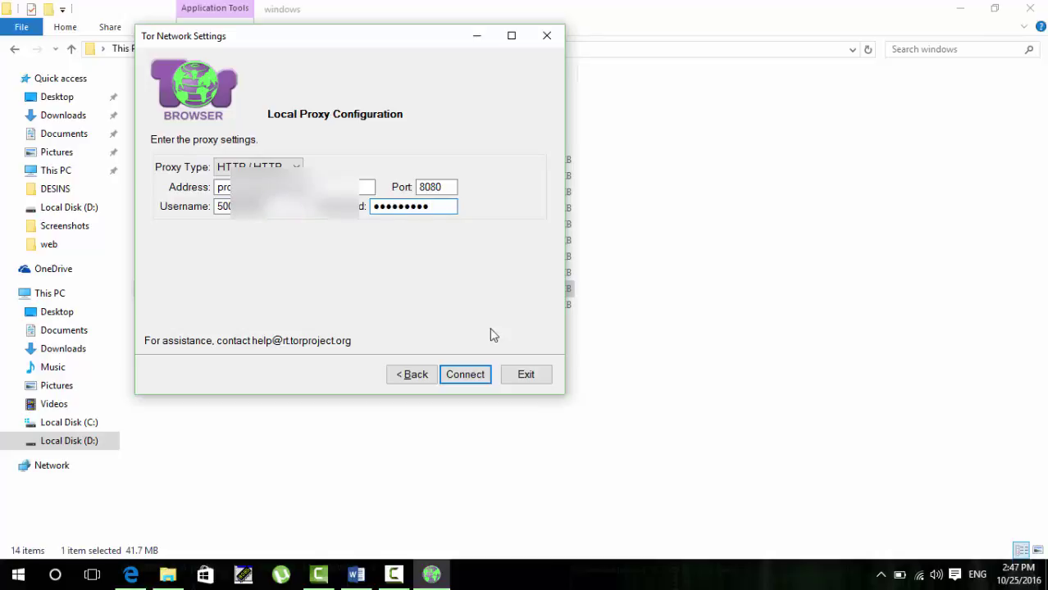
left_click(470, 382)
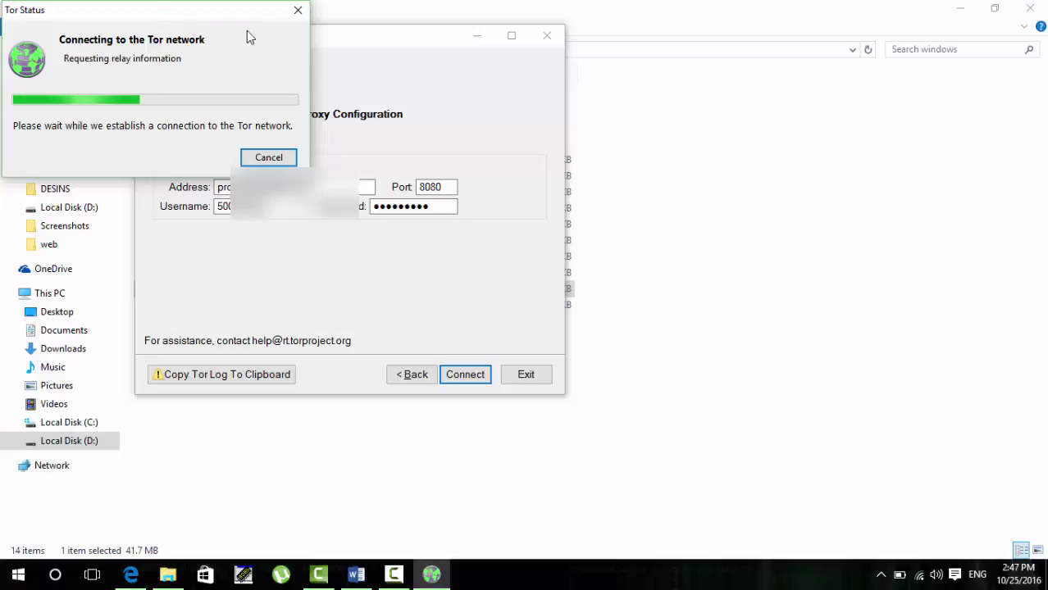
Step: Move the Tor connection status window aside while the About Tor Congratulations page loads
left_click_drag(219, 14, 382, 95)
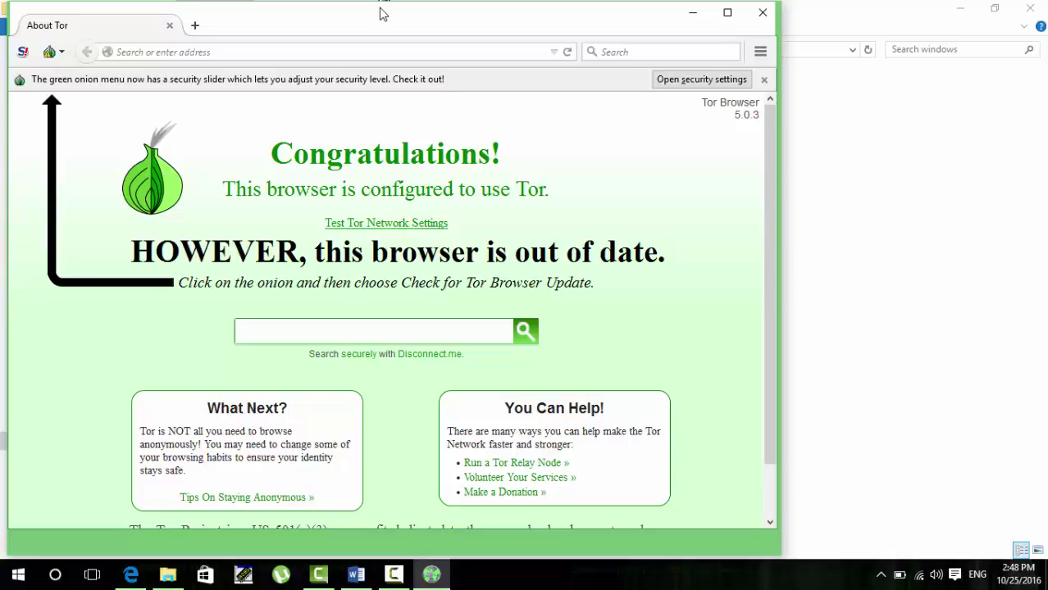
Step: Switch to Edge and load google.com in a new tab
left_click(230, 50)
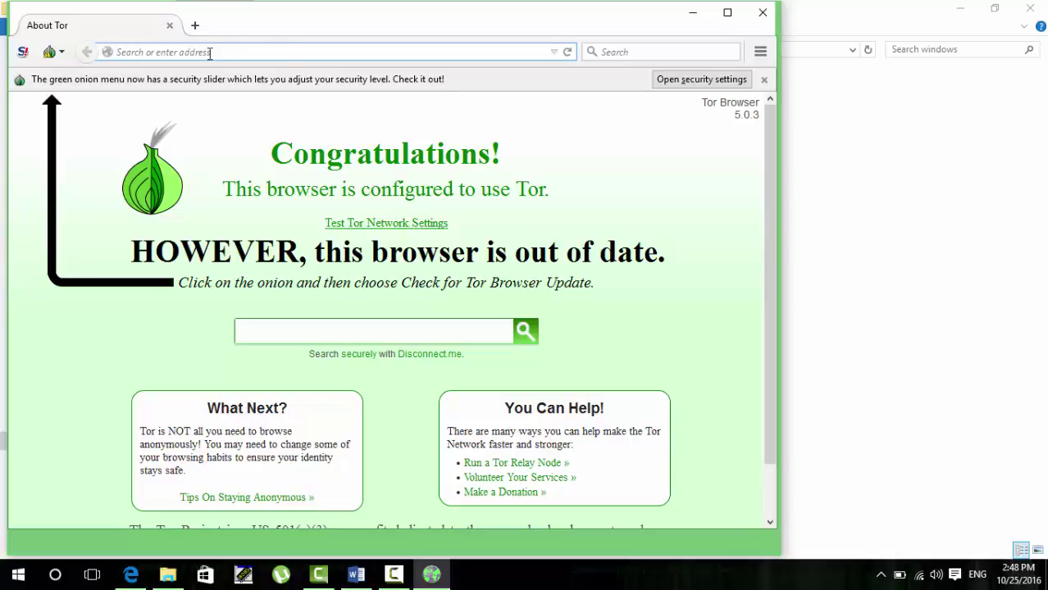
left_click(131, 578)
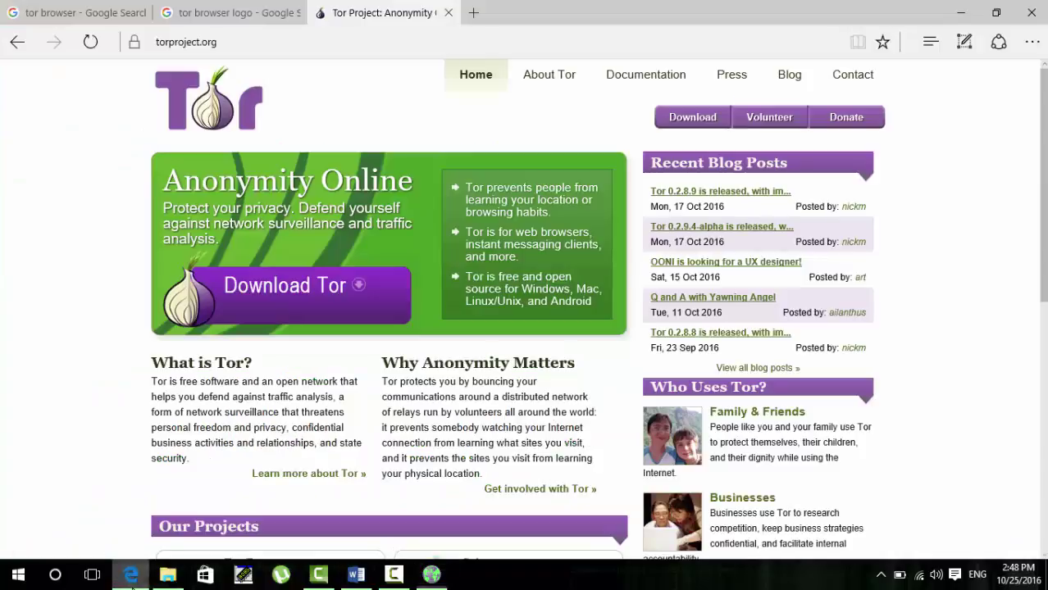
left_click(473, 13)
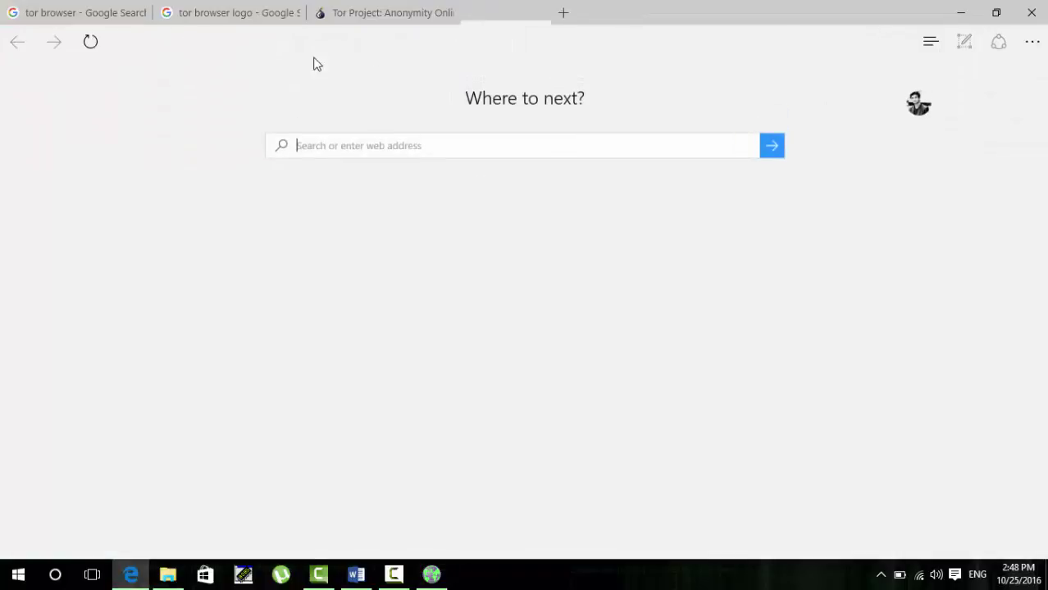
left_click(294, 46)
type("google.com")
key("Return")
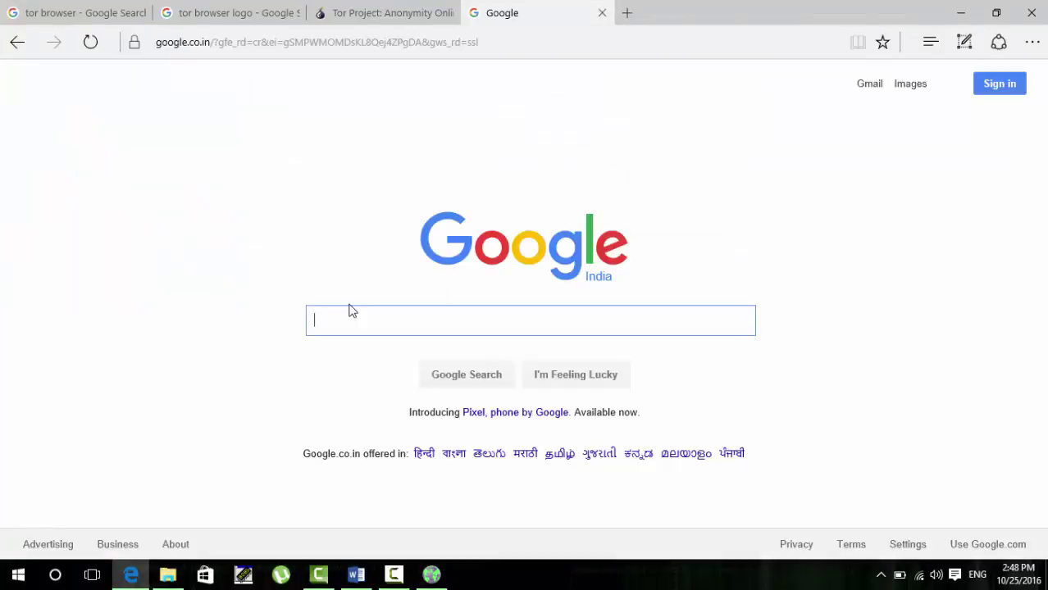
Step: Search 'kickass', open thekickasstorrents.com past the certificate warning, and select its blocked URL
type("ki")
key("Down")
key("Return")
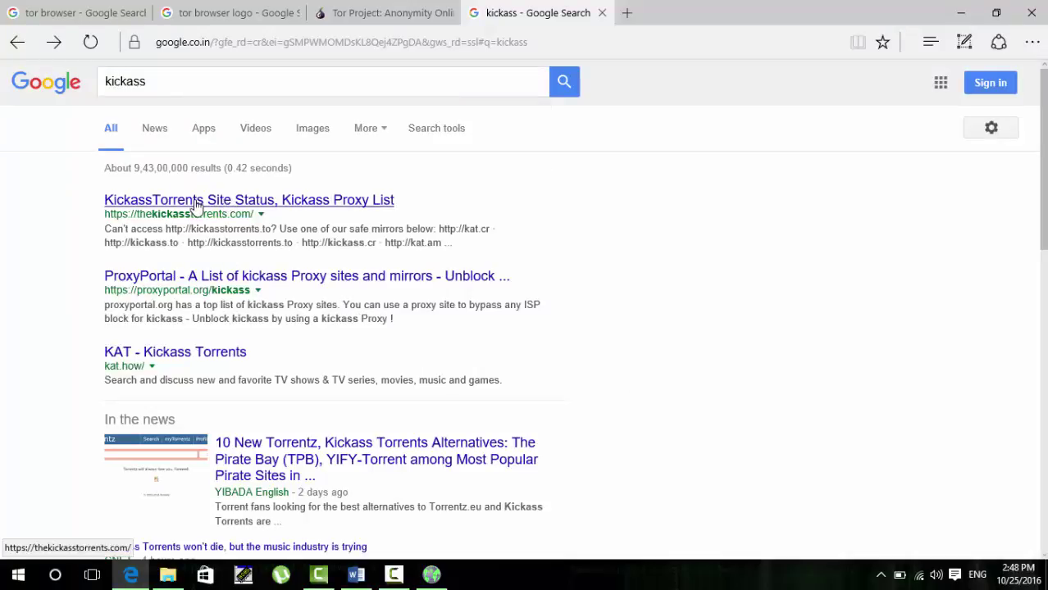
left_click(197, 206)
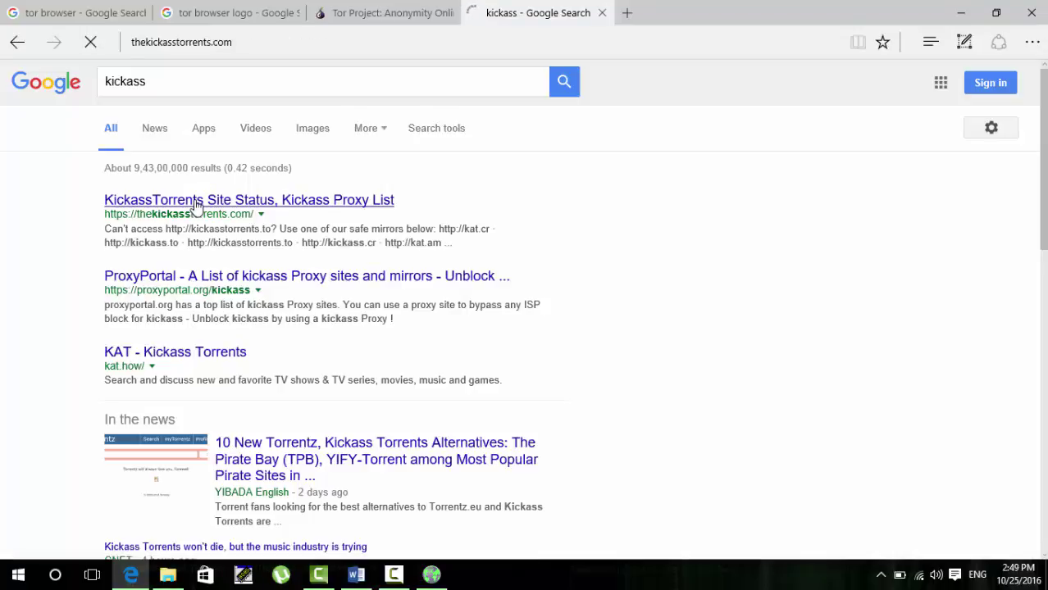
left_click(455, 279)
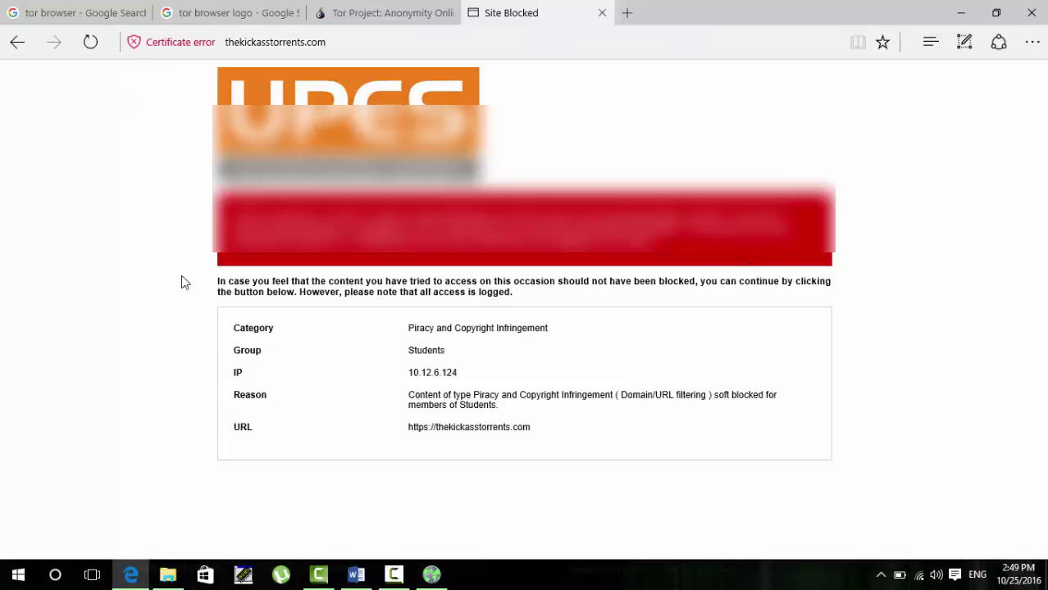
left_click(341, 42)
key("ctrl+c")
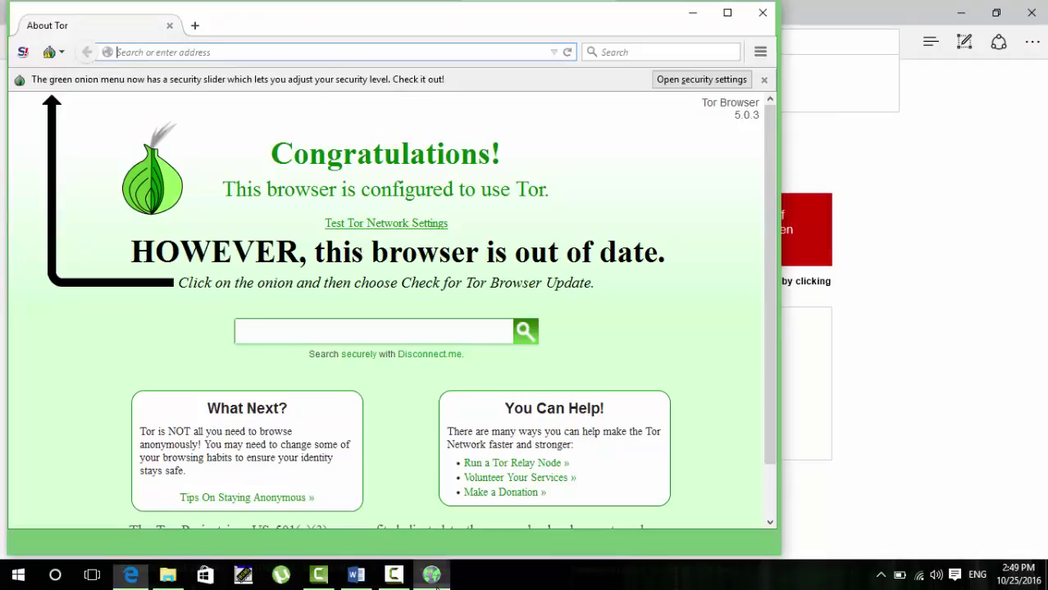
Step: Paste the thekickasstorrents.com address into Tor Browser's address bar and load it
left_click(209, 51)
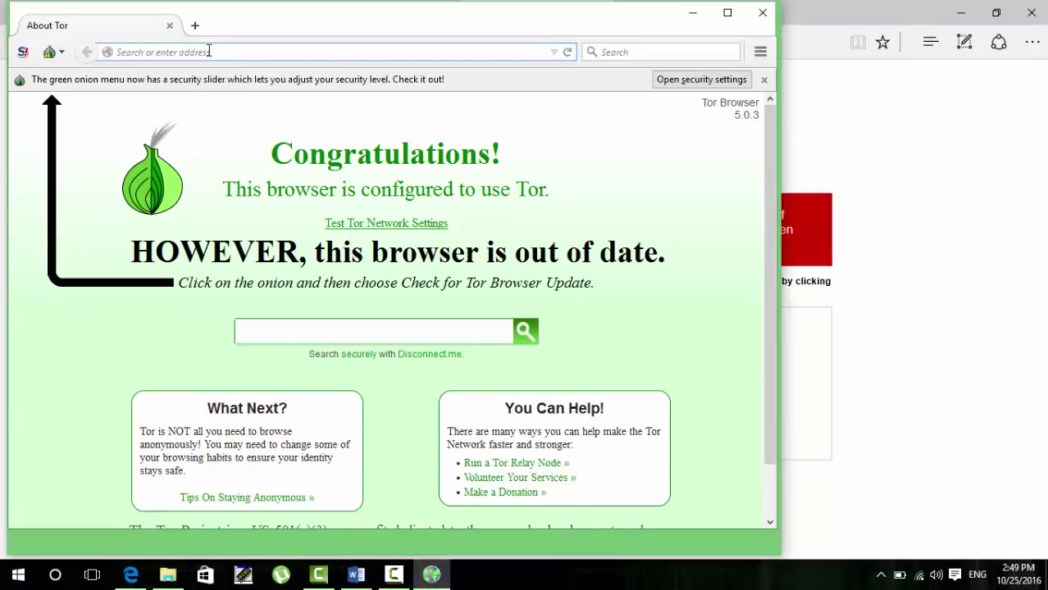
key("ctrl+v")
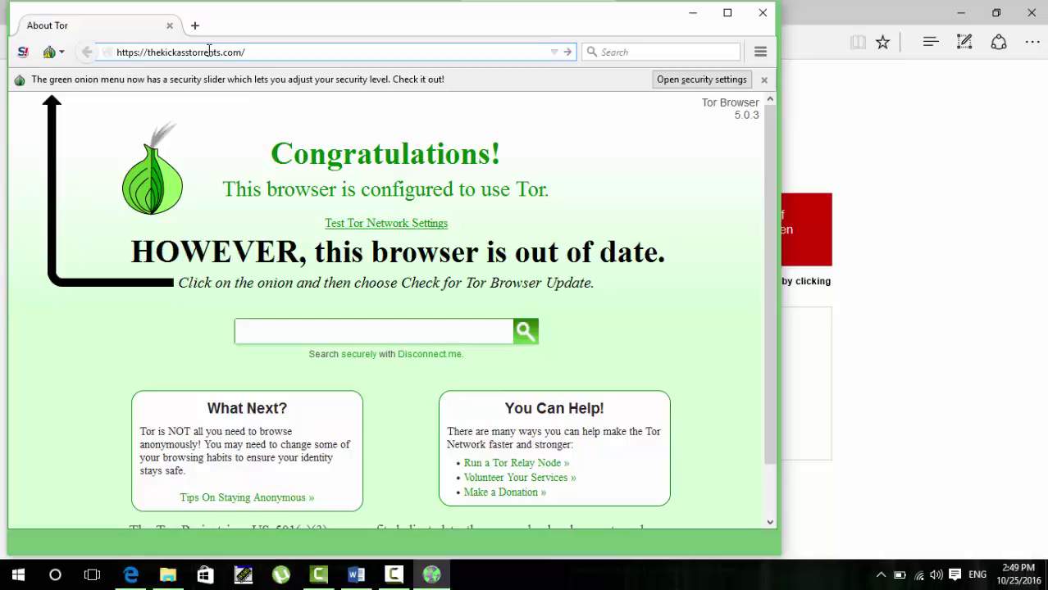
key("Return")
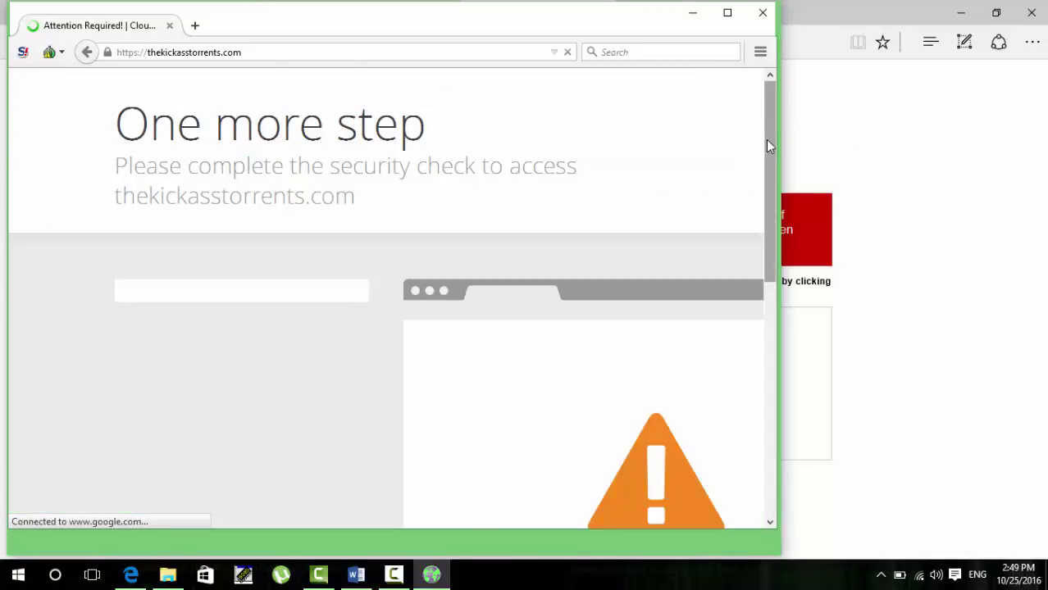
Step: Tick 'I'm not a robot', pick the yellow-doors, Cafeteria and red shop tiles, and verify
left_click_drag(766, 164, 771, 207)
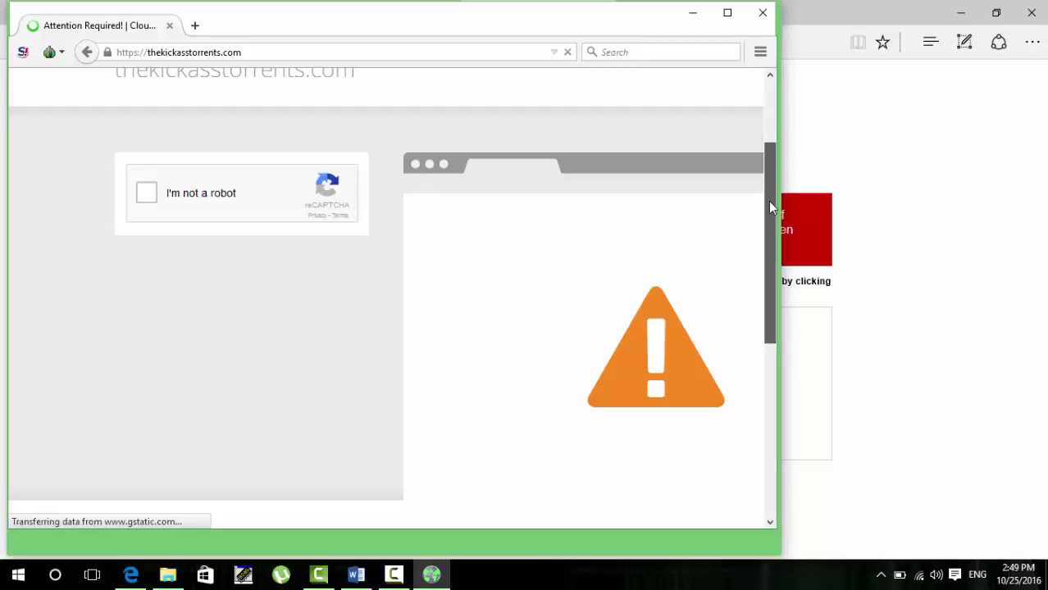
left_click(142, 200)
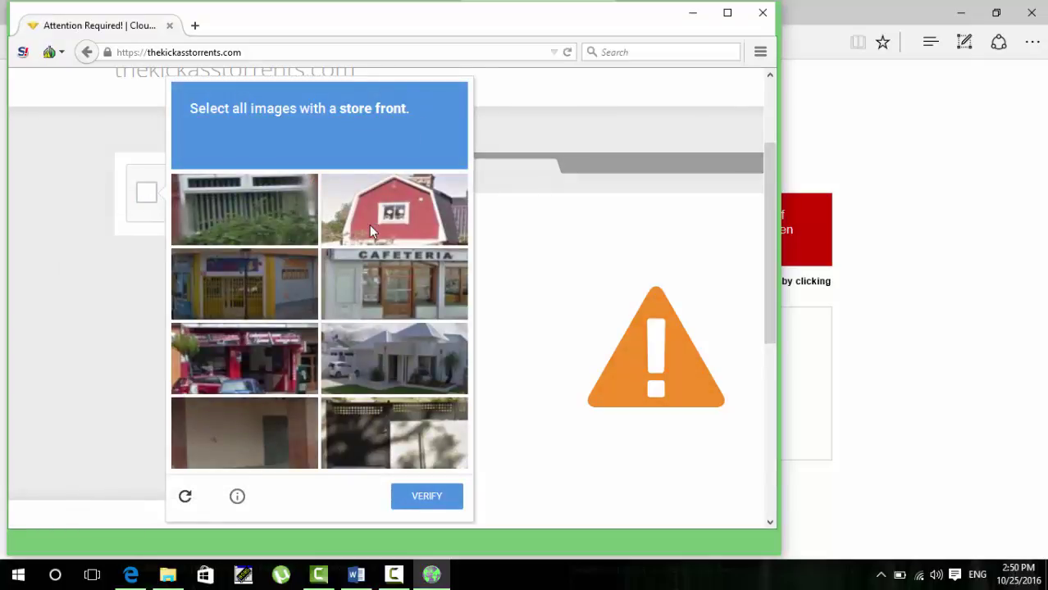
left_click(236, 299)
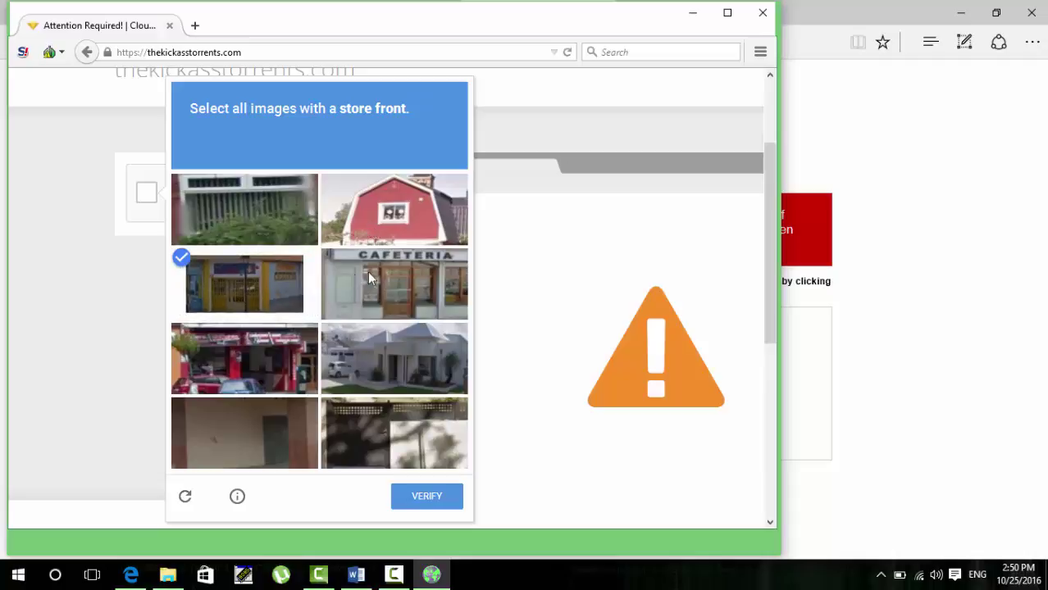
left_click(410, 272)
left_click(237, 373)
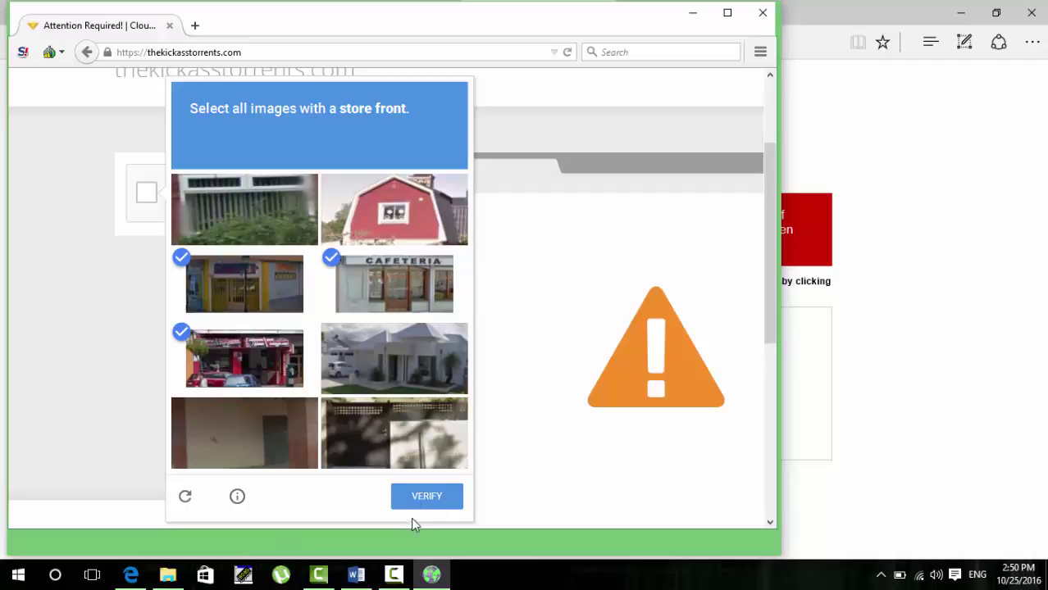
left_click(438, 502)
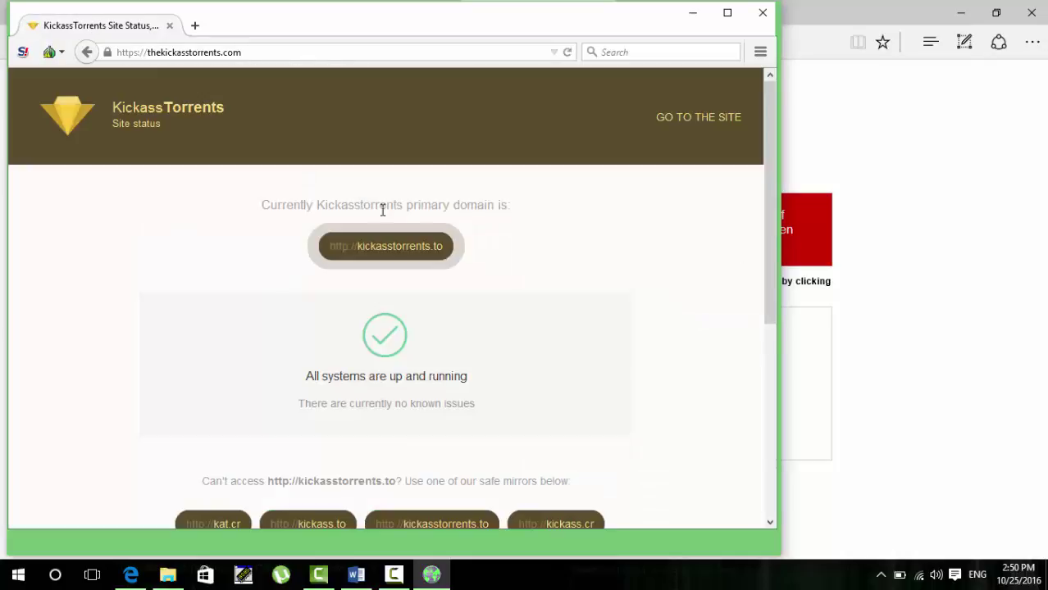
Step: Select the site URL, scroll through the kickasstorrents.to mirror list, then bring µTorrent forward
left_click_drag(286, 53, 49, 37)
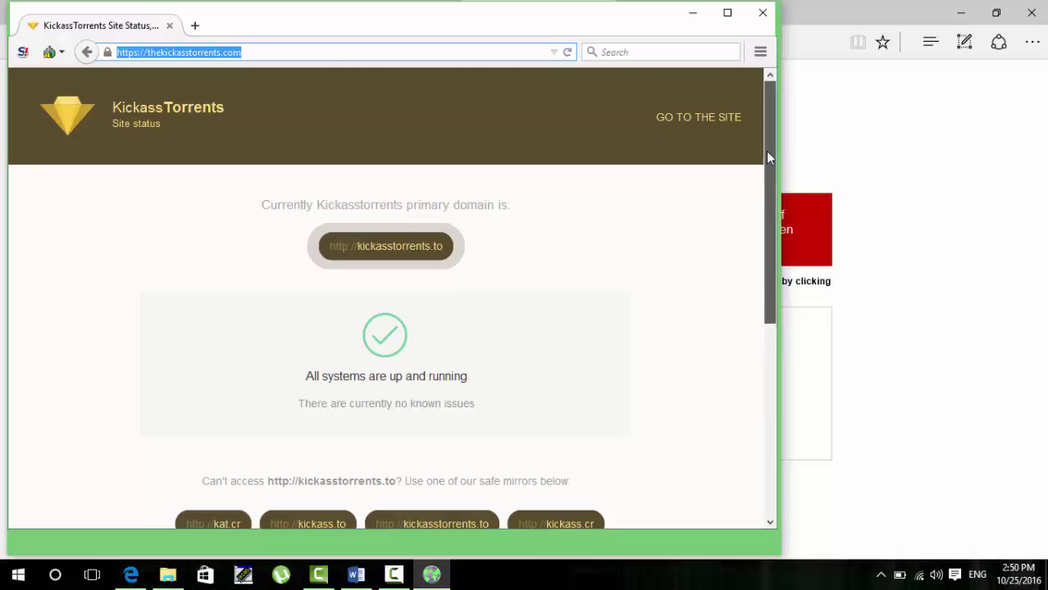
left_click_drag(766, 152, 763, 307)
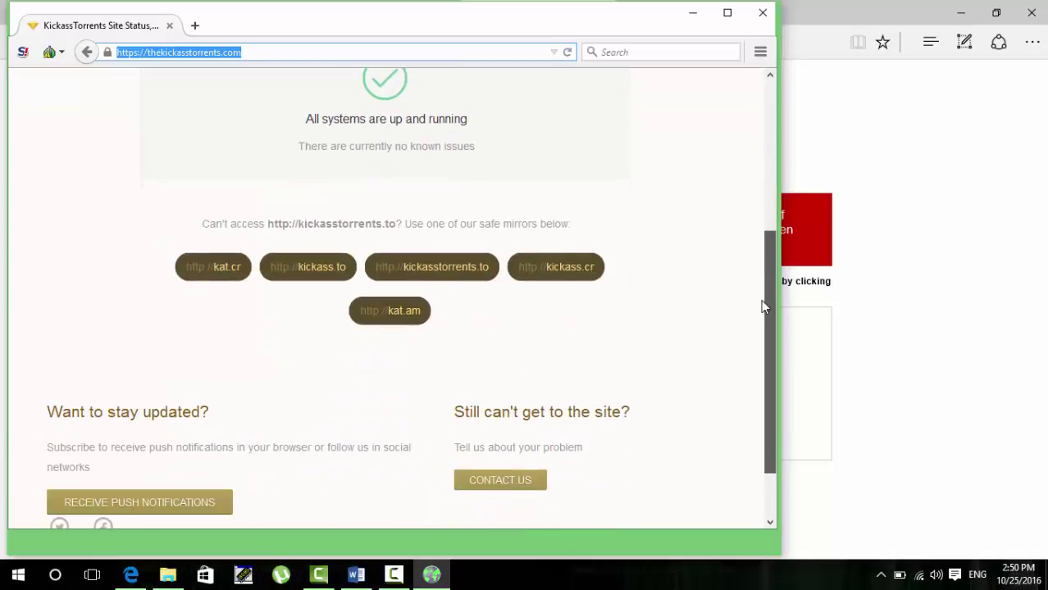
left_click_drag(761, 300, 763, 115)
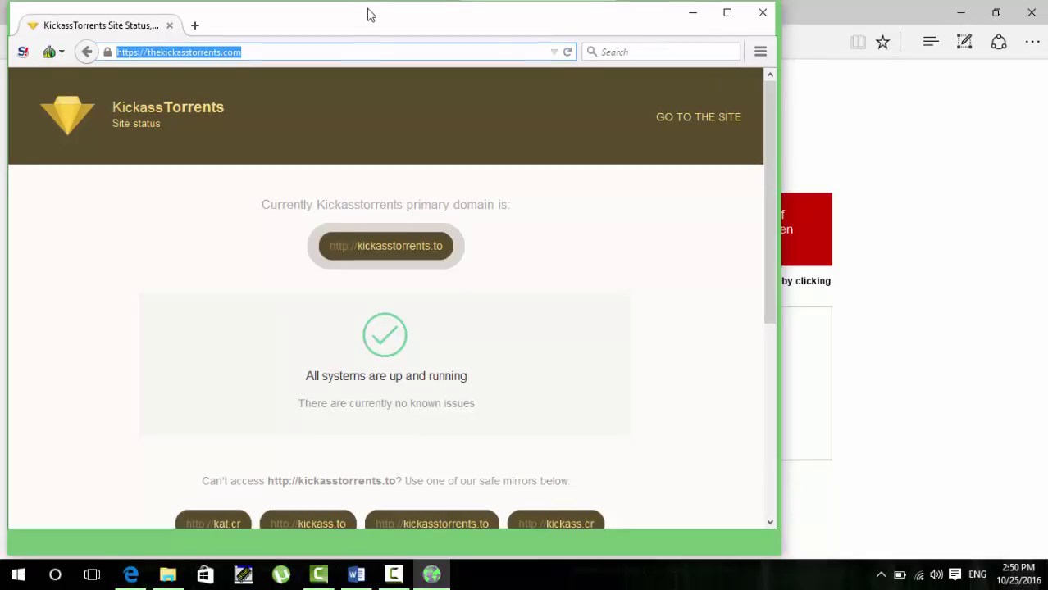
left_click(281, 574)
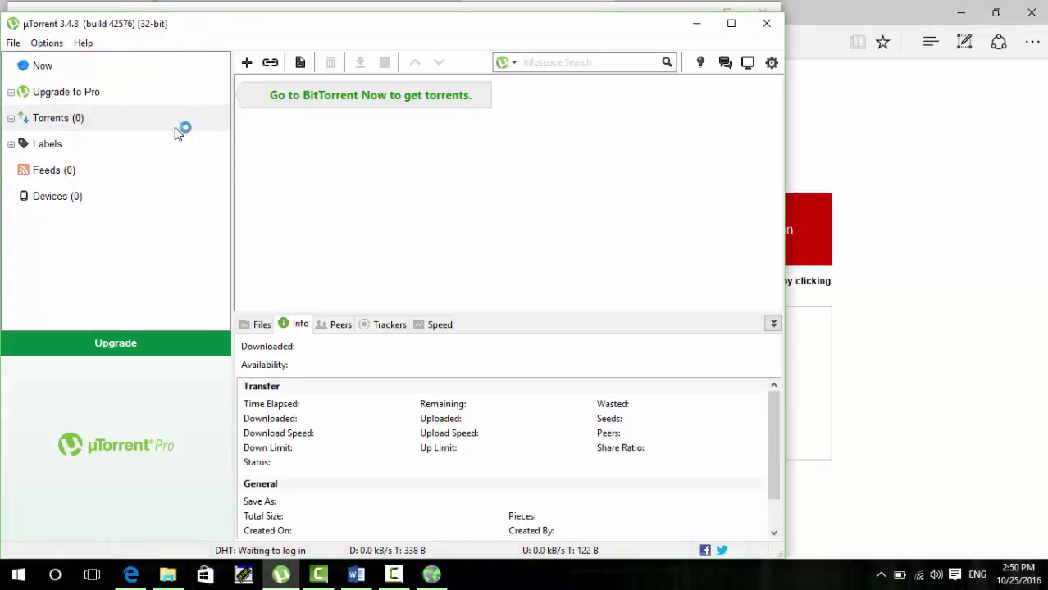
Step: In µTorrent's Connection preferences, set proxy type Socks5 and proxy address 127.0.0.1
left_click(50, 43)
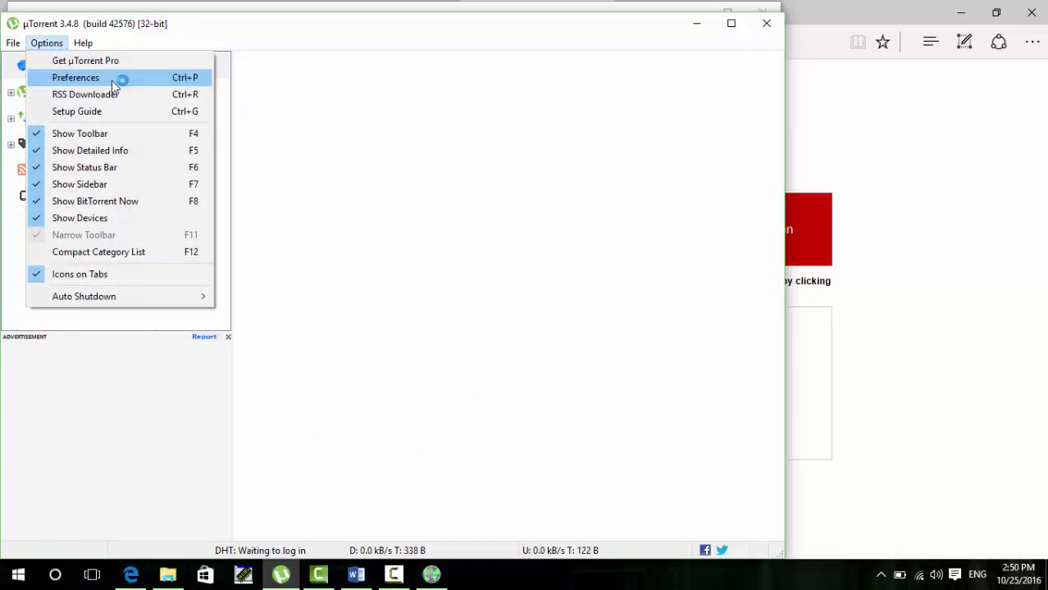
left_click(115, 79)
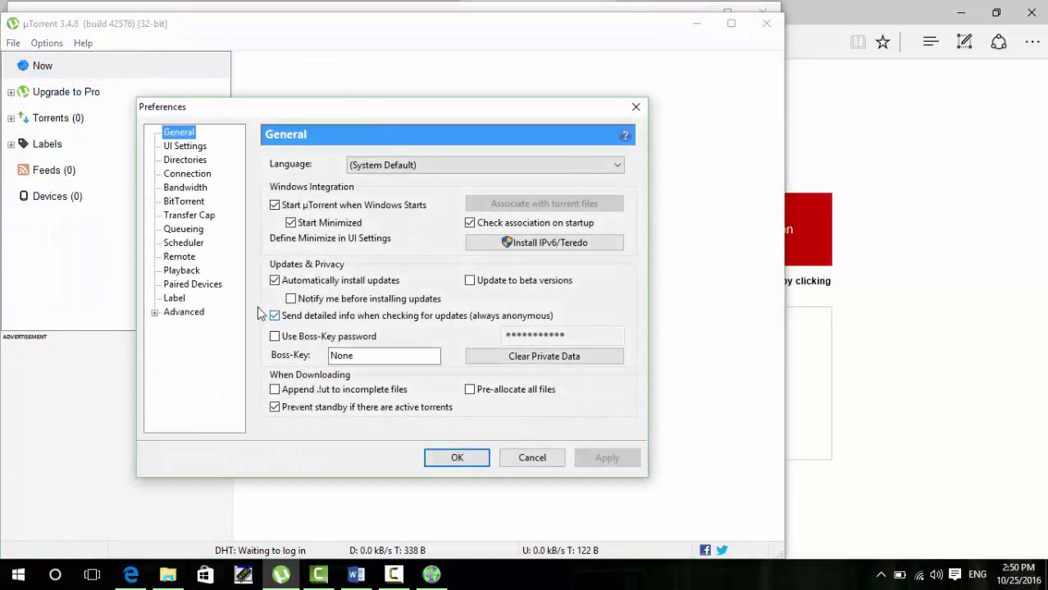
left_click(185, 174)
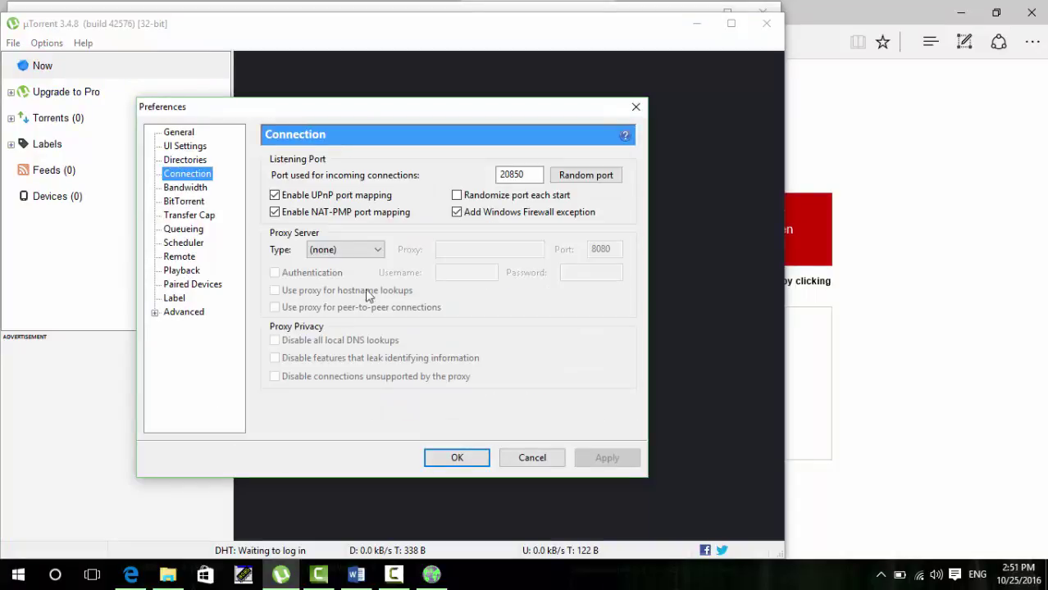
left_click(337, 249)
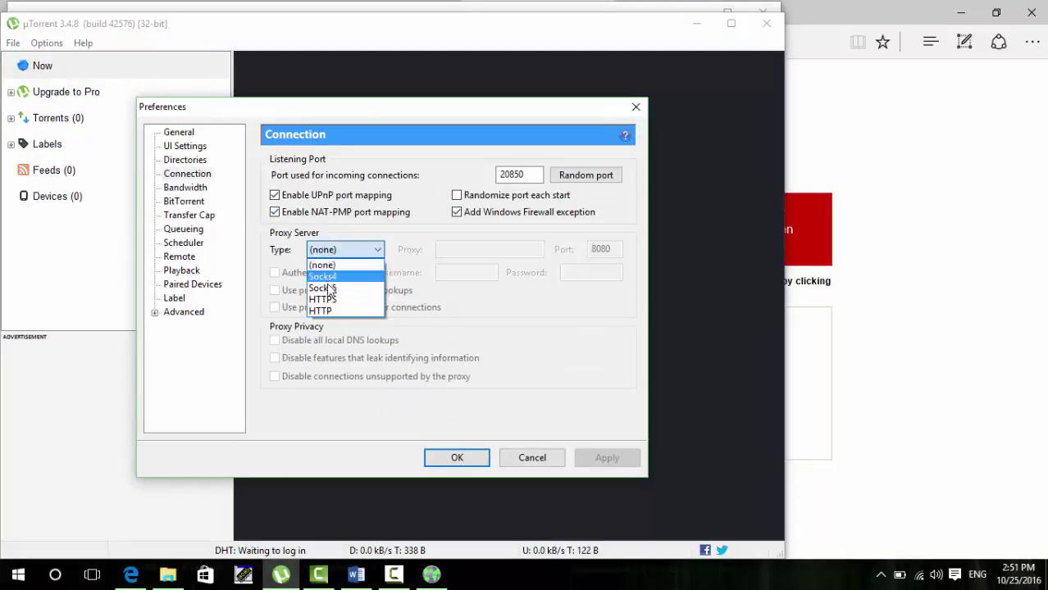
left_click(339, 287)
left_click(491, 249)
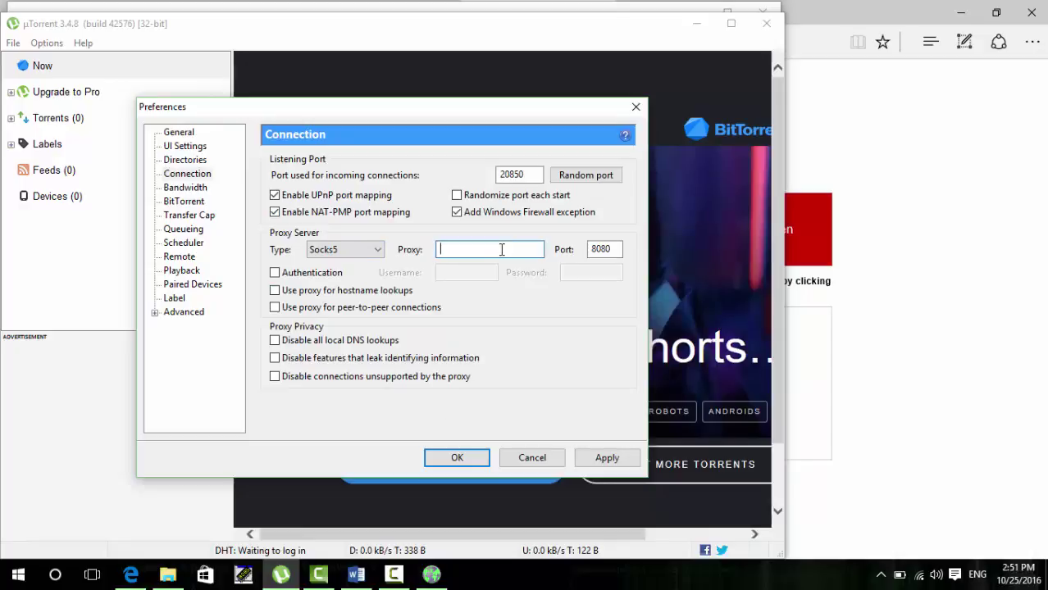
type("127.0.0.1")
Step: Change the proxy port from 8080 to 9150, route hostname lookups and peer connections through it, and save
left_click(620, 249)
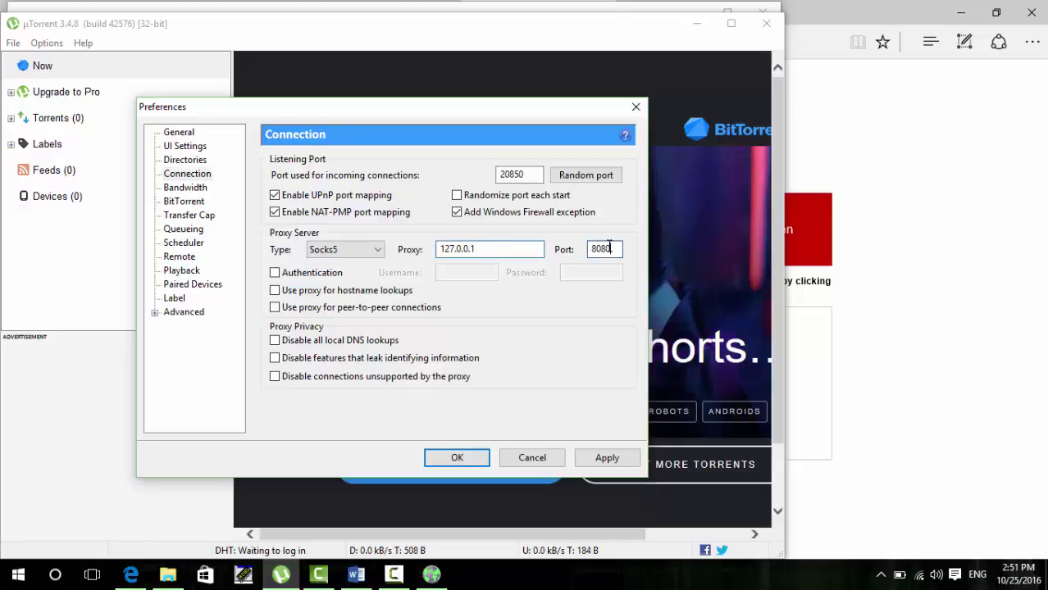
double_click(601, 249)
key("BackSpace")
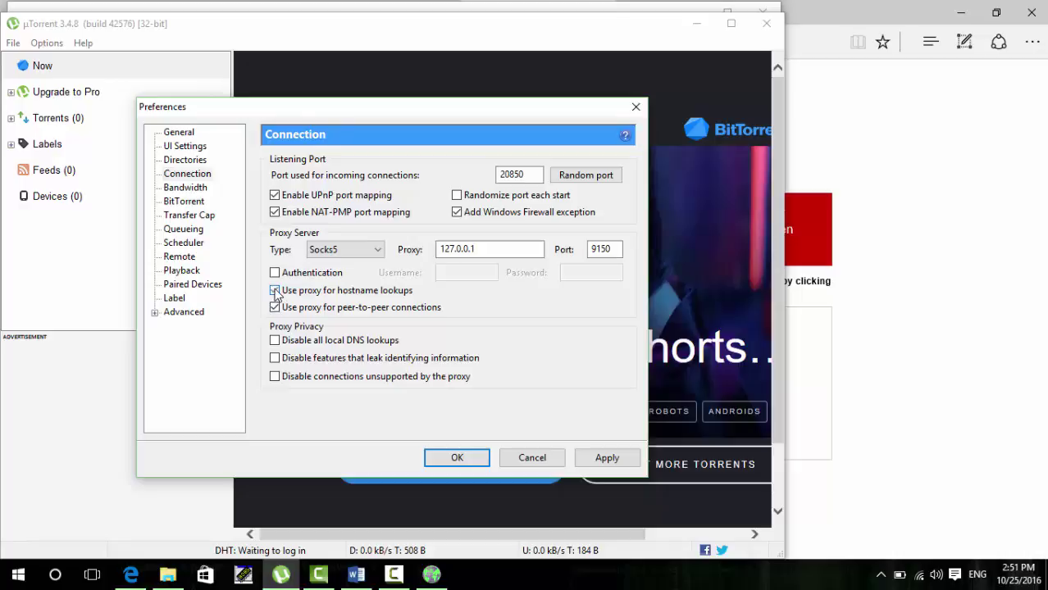
left_click(275, 290)
left_click(606, 459)
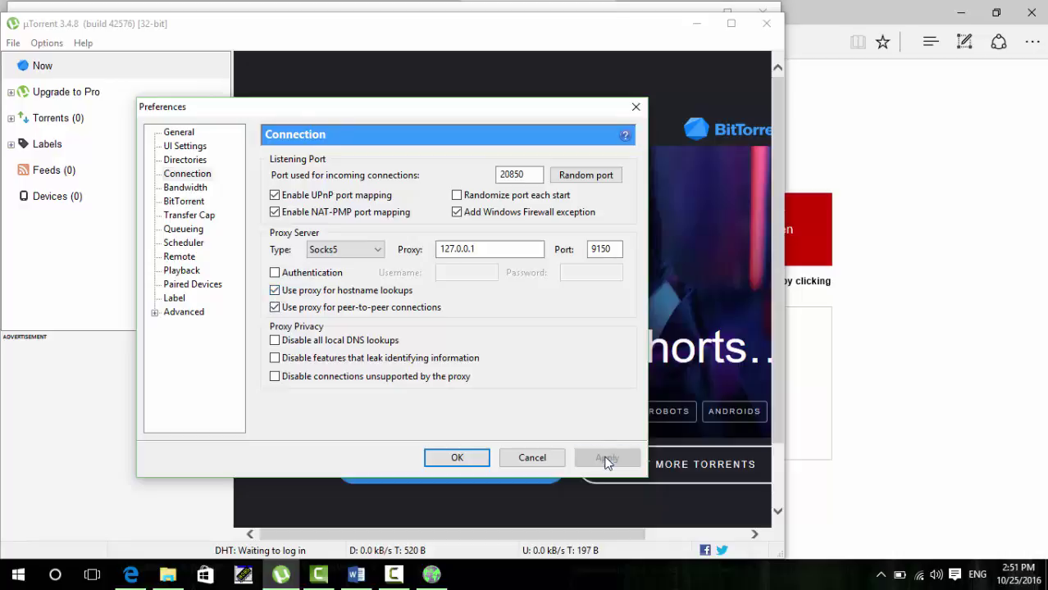
left_click(458, 464)
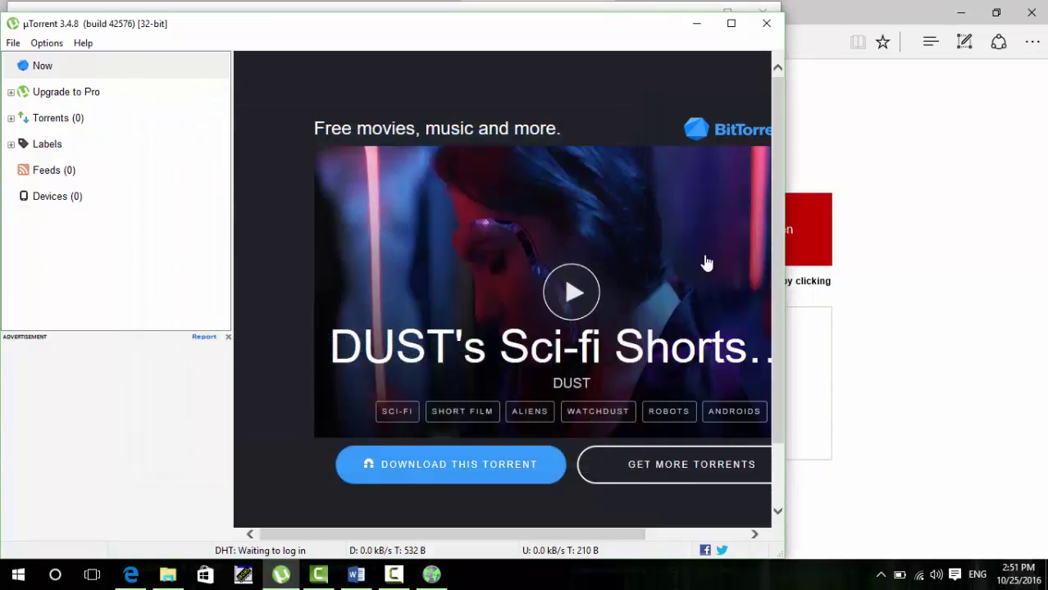
Step: Select the Mr.Robot S01E01 torrent in µTorrent to show its tracker list
left_click_drag(779, 144, 781, 246)
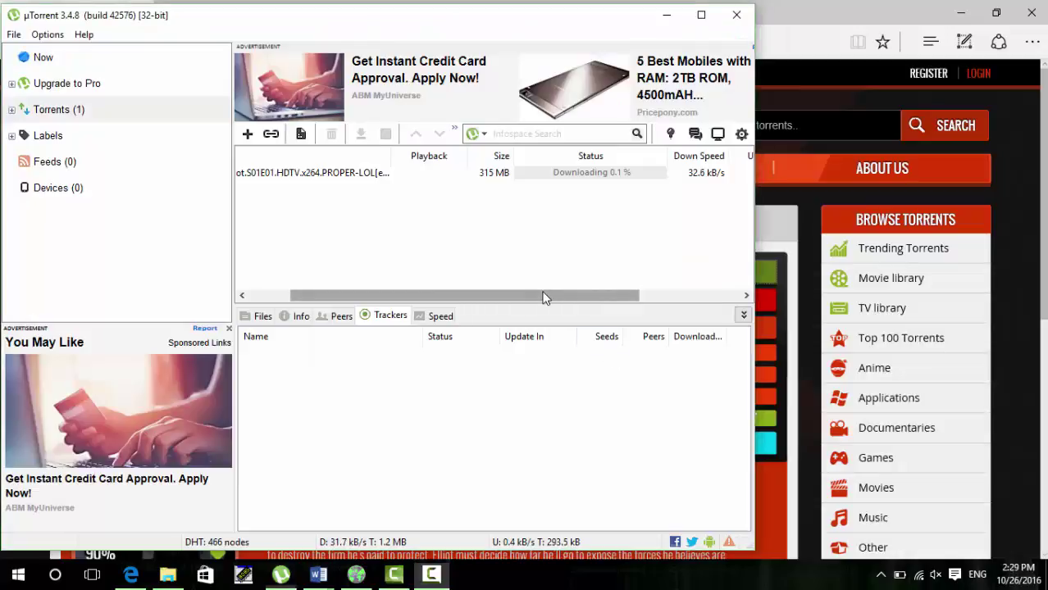
left_click_drag(545, 297, 502, 272)
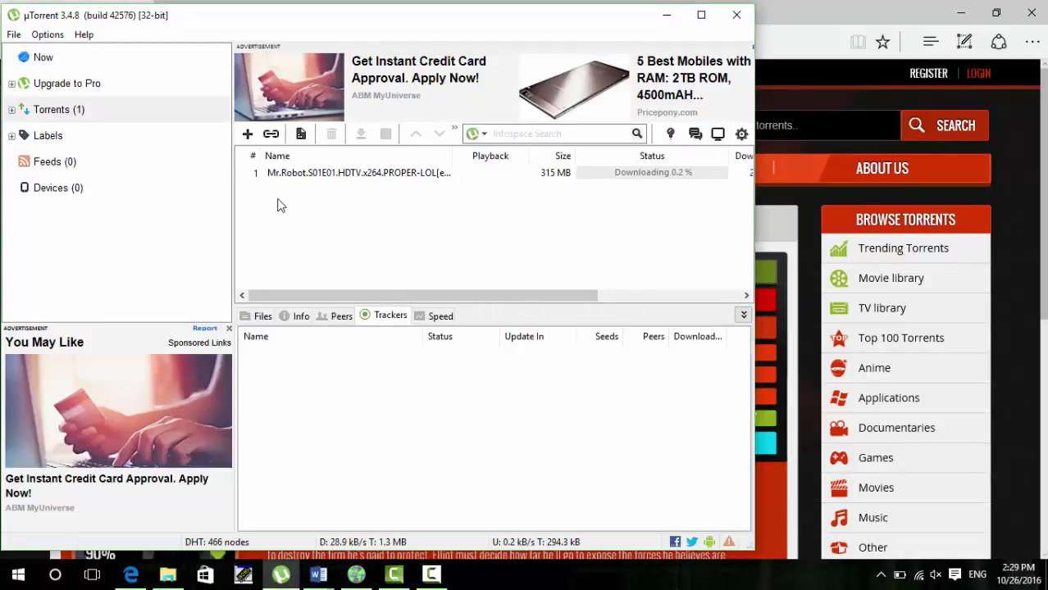
left_click(271, 173)
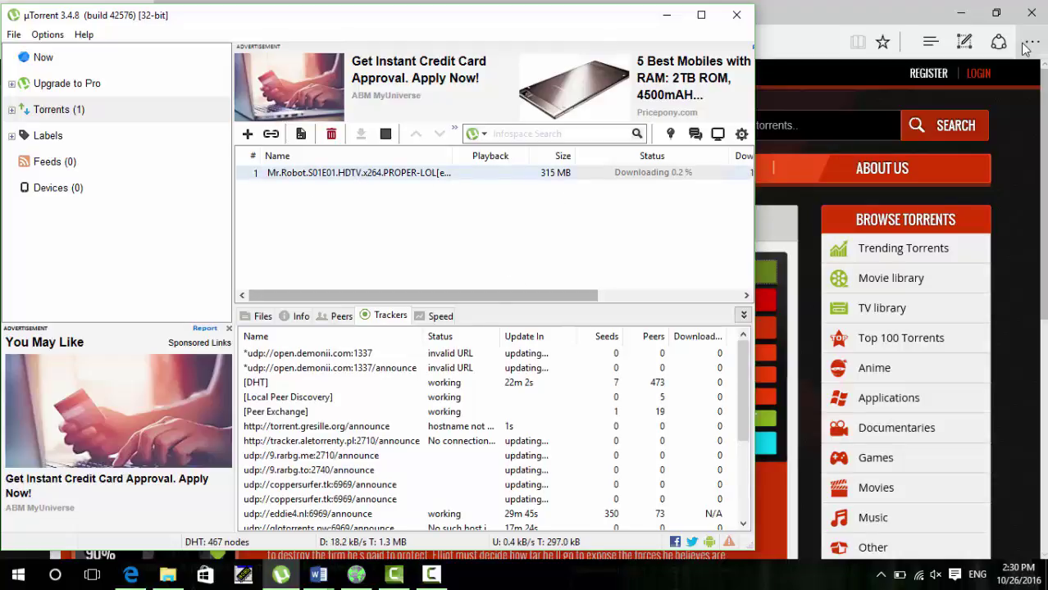
Step: Minimize the browser and hide the recording editor, leaving µTorrent in front
left_click(955, 15)
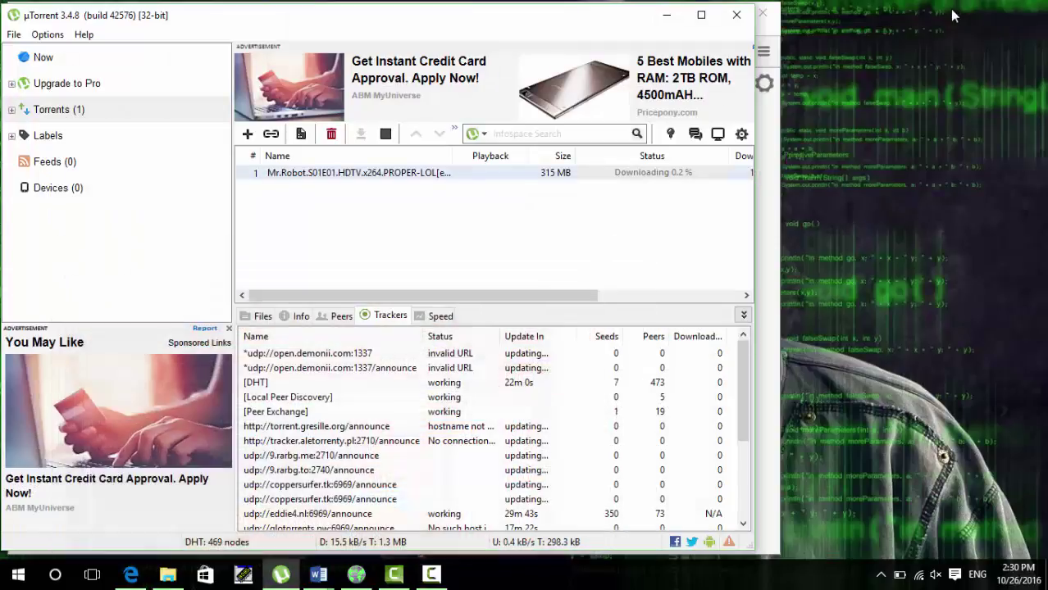
left_click(356, 575)
left_click(431, 575)
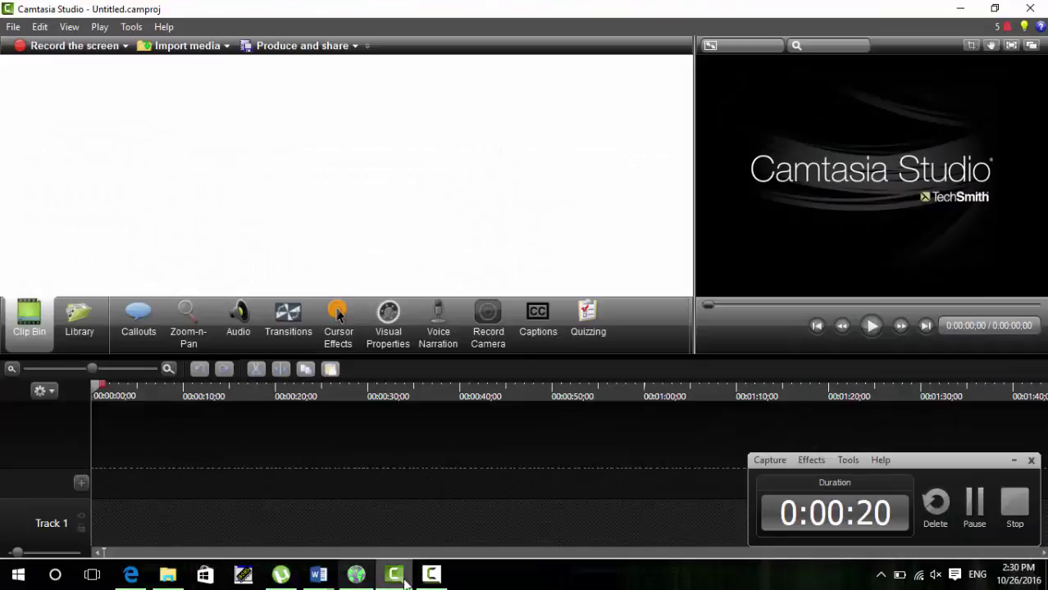
left_click(400, 577)
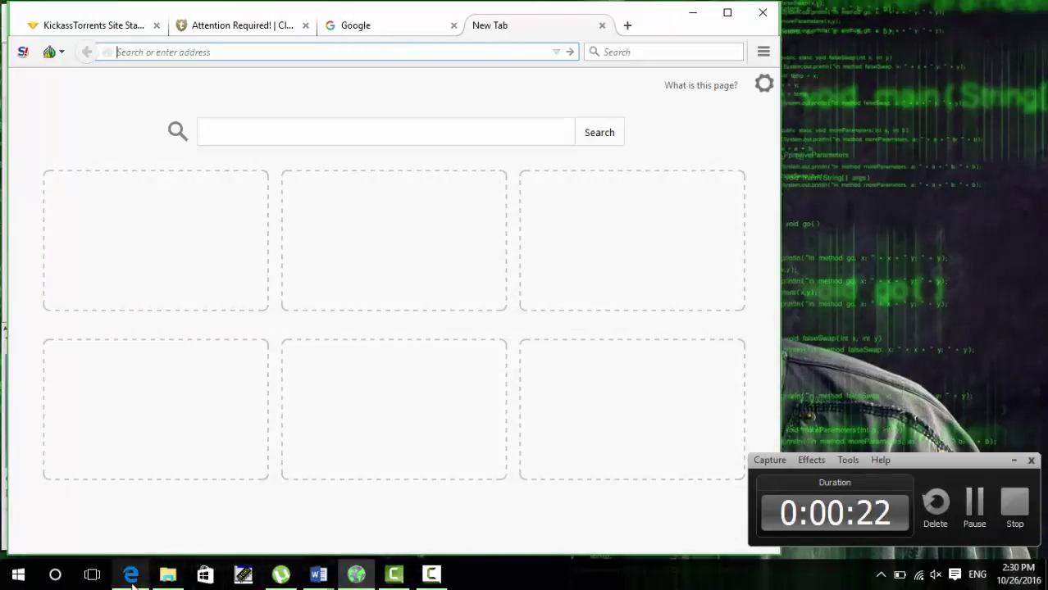
left_click(280, 574)
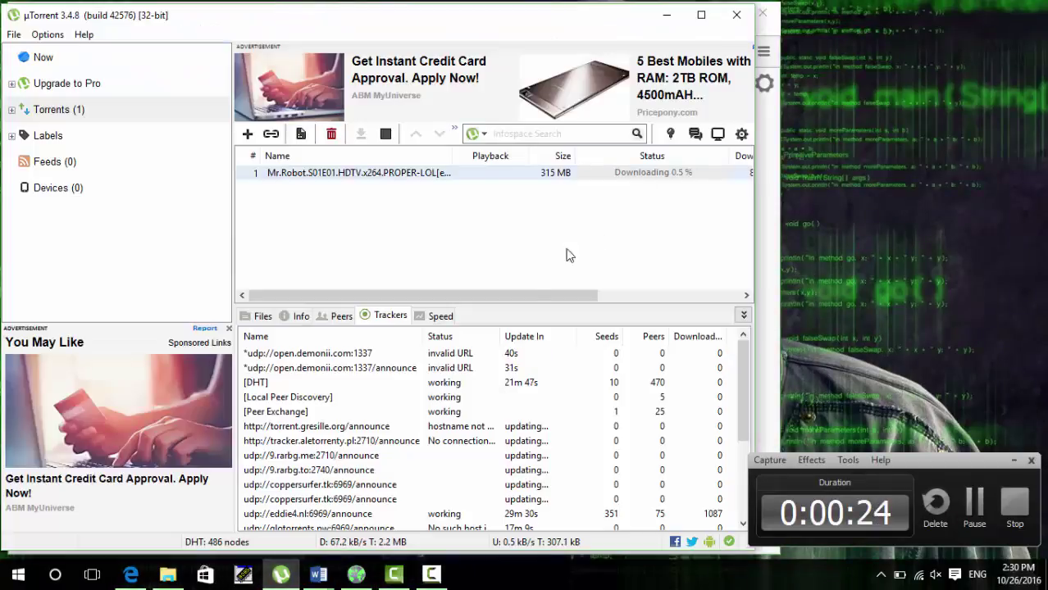
left_click_drag(503, 295, 585, 289)
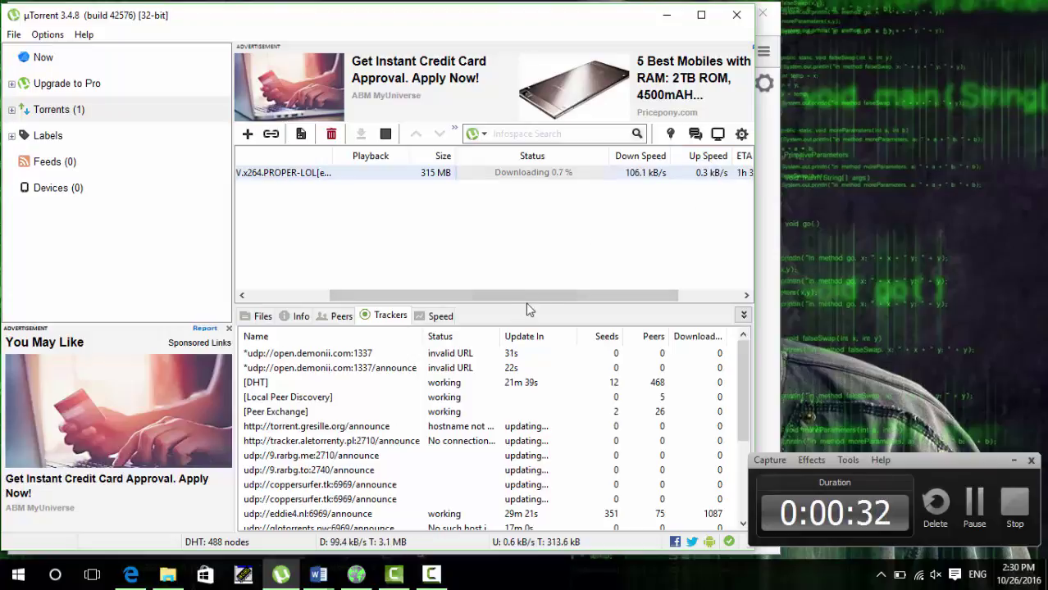
Step: In the Word tutorial, type the closing thank-you and 'Plzzzzzzzzzzz subscribe' lines below the proxy diagram
mouse_move(317, 578)
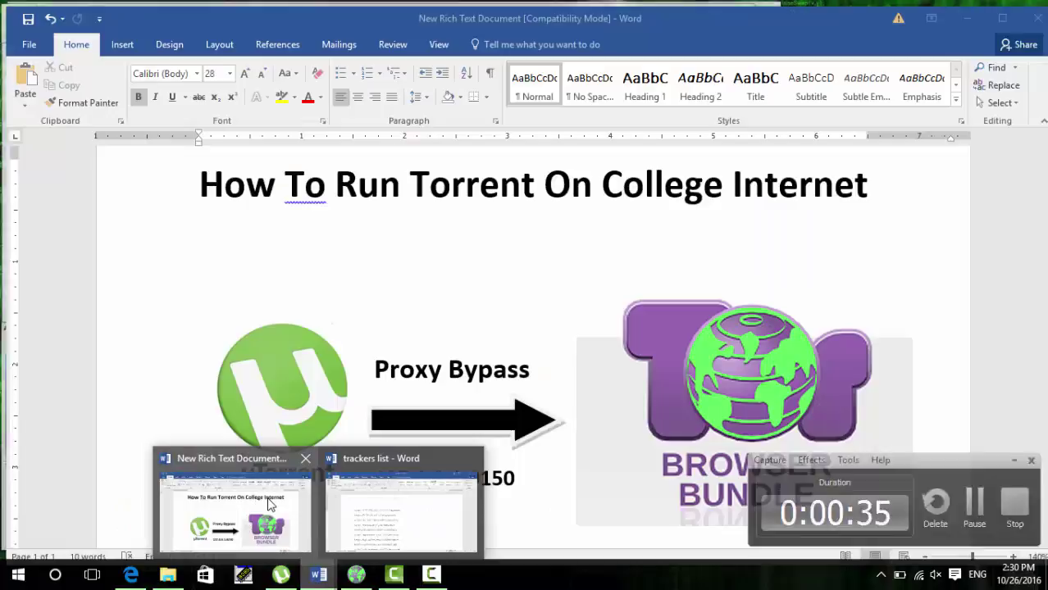
left_click(271, 505)
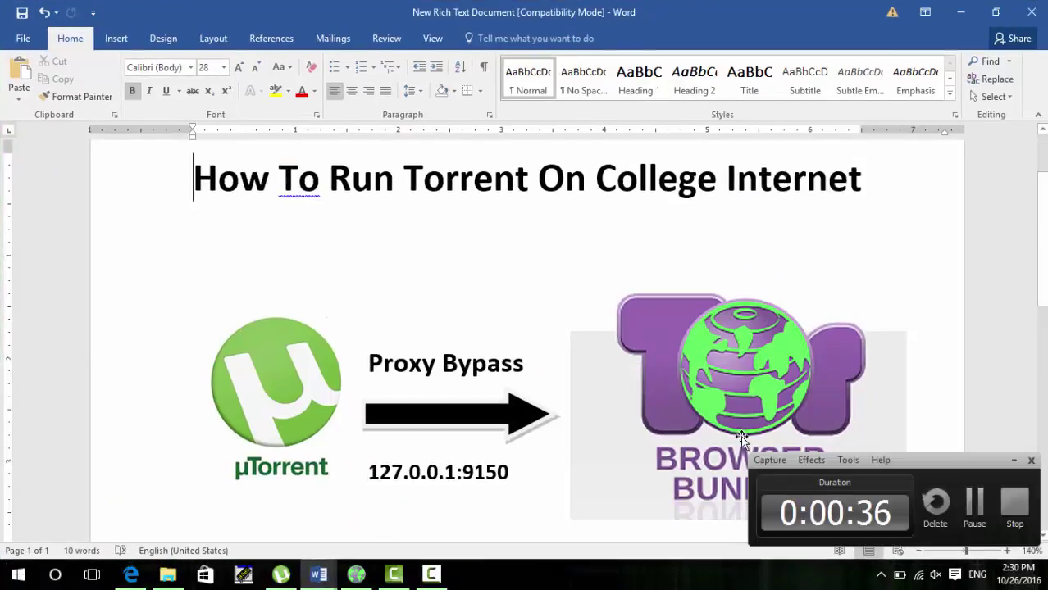
scroll(1043, 267, "down", 2)
scroll(1043, 267, "down", 1)
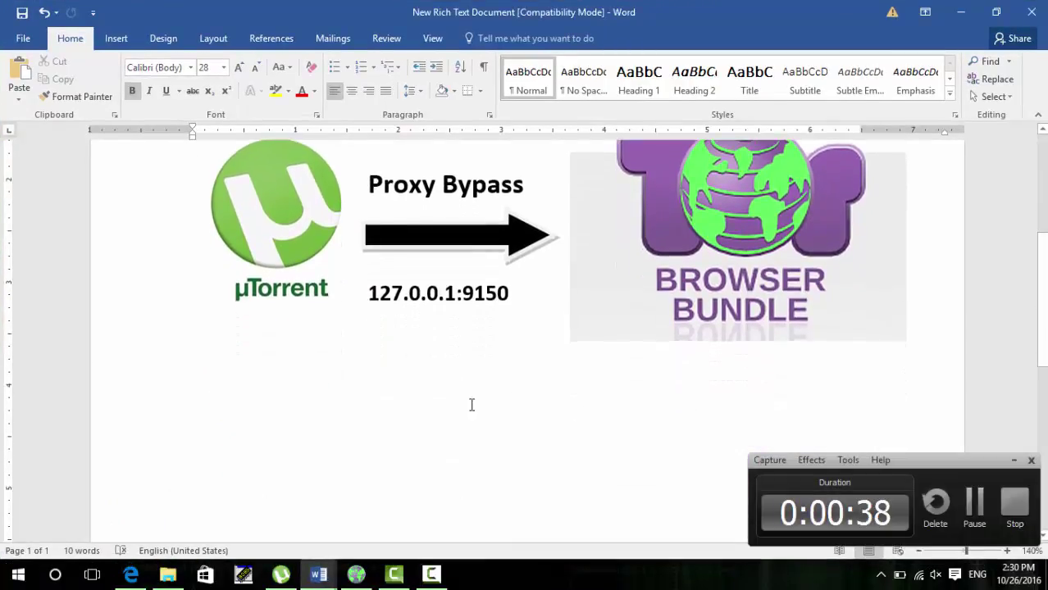
left_click(439, 423)
key("Up")
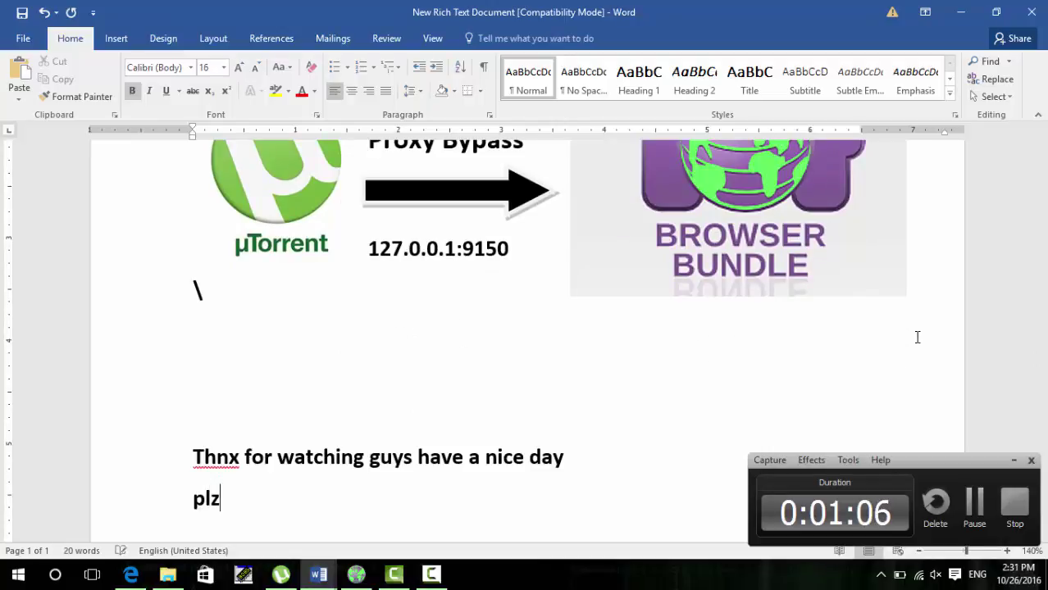
type("zzzzzzzzzzz sub")
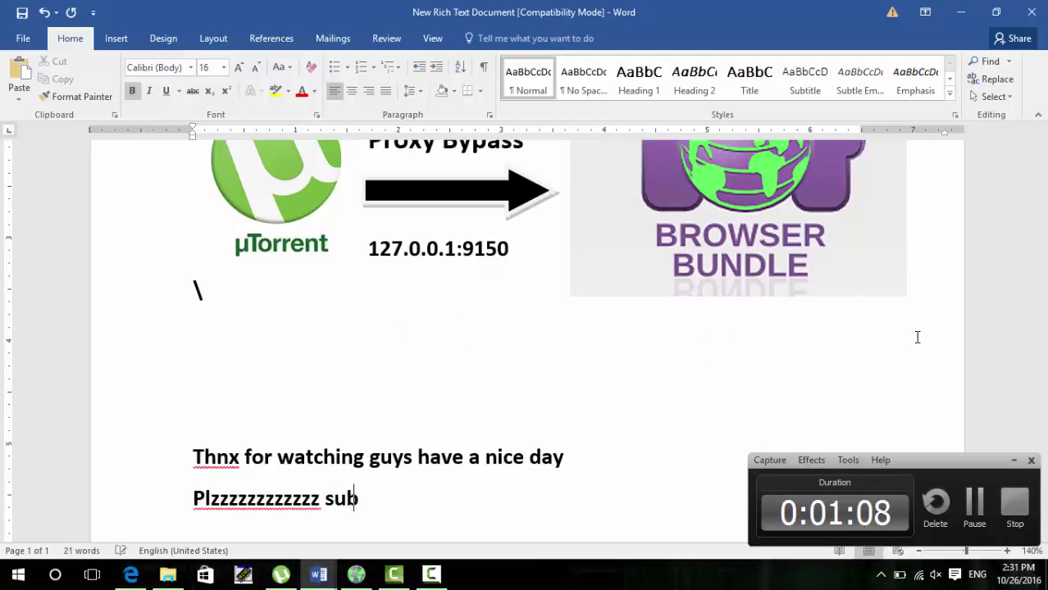
type("scrib")
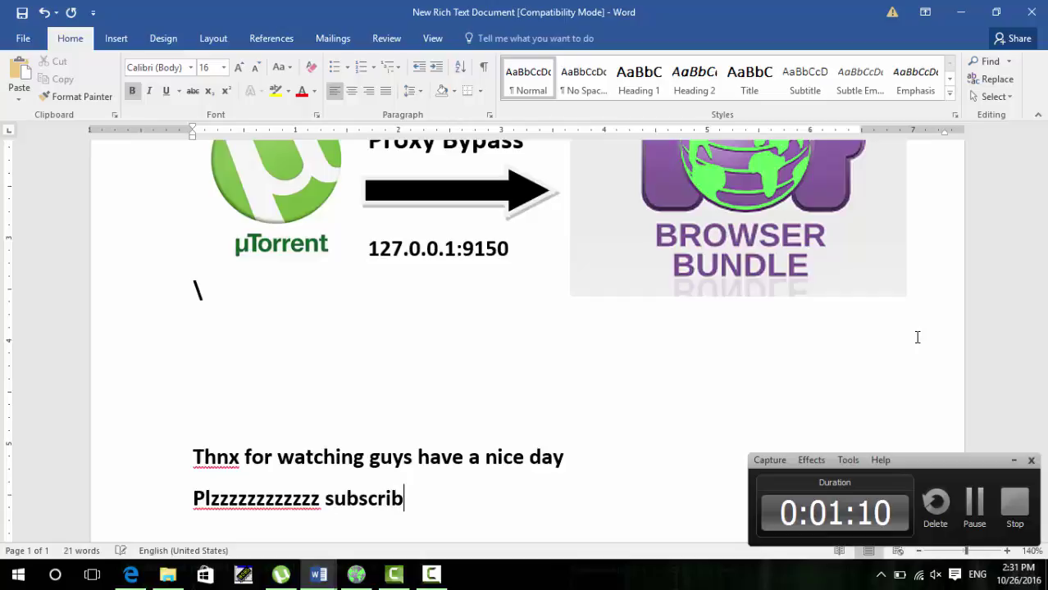
type("e....")
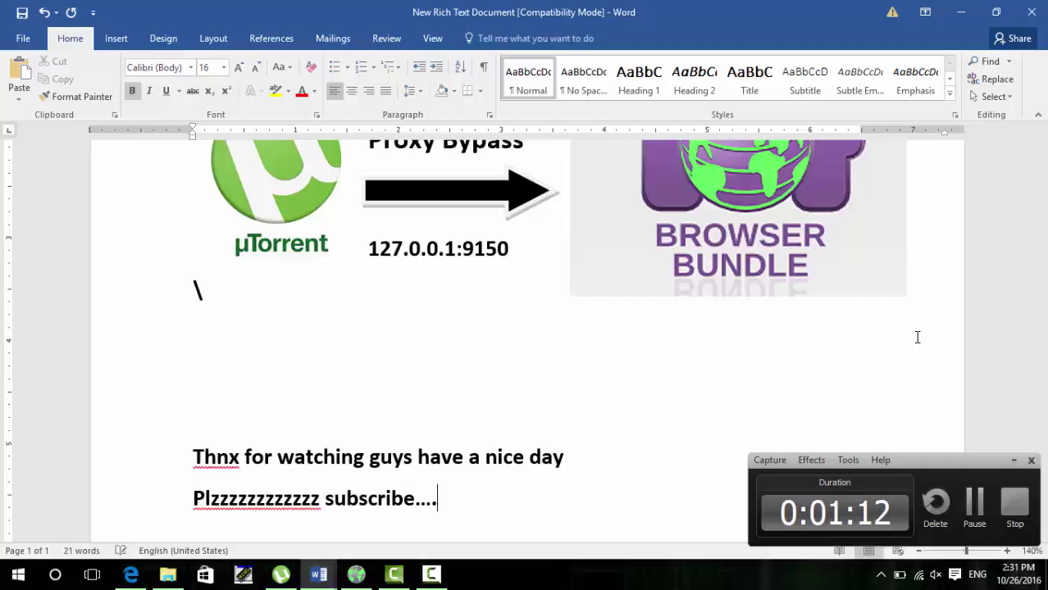